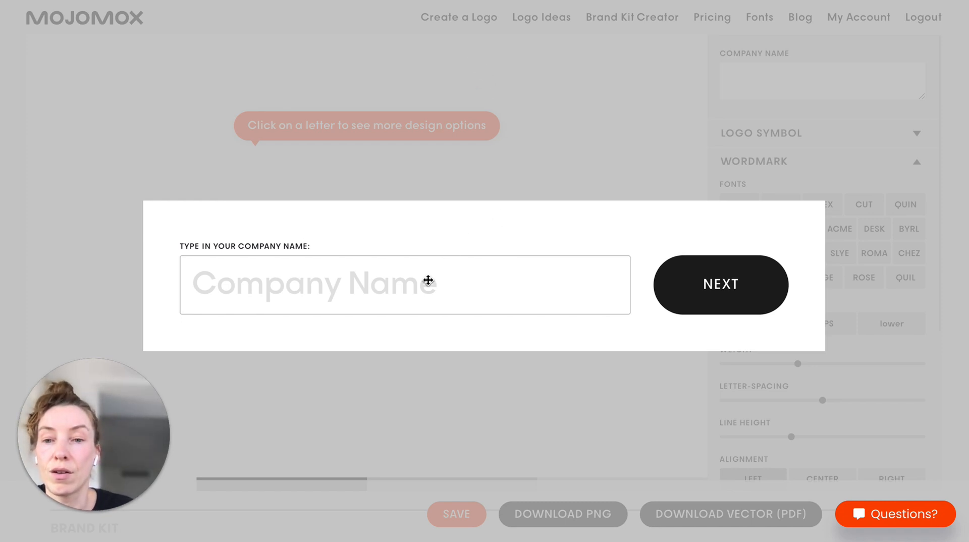
Step: Start a new logo with the company name "Nine Orchard"
click(440, 290)
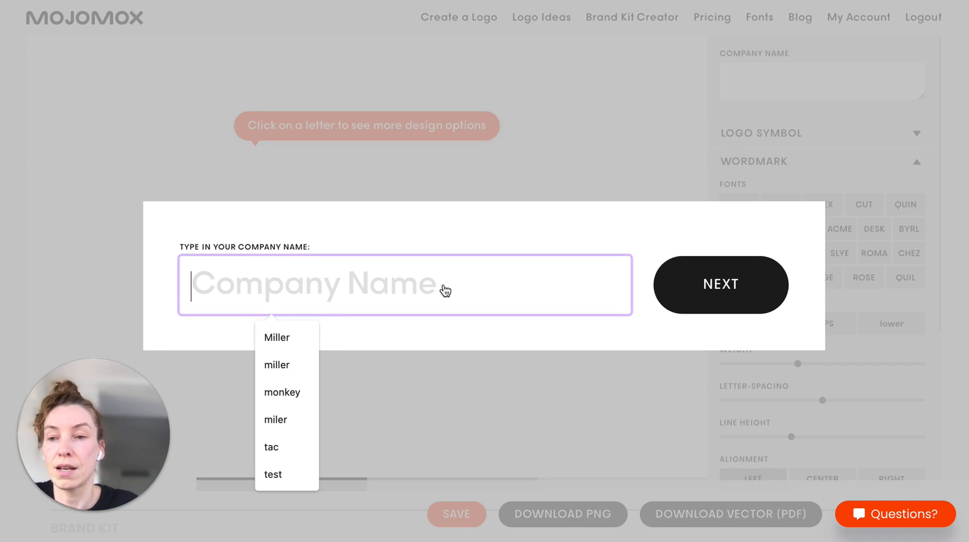
text(Nine)
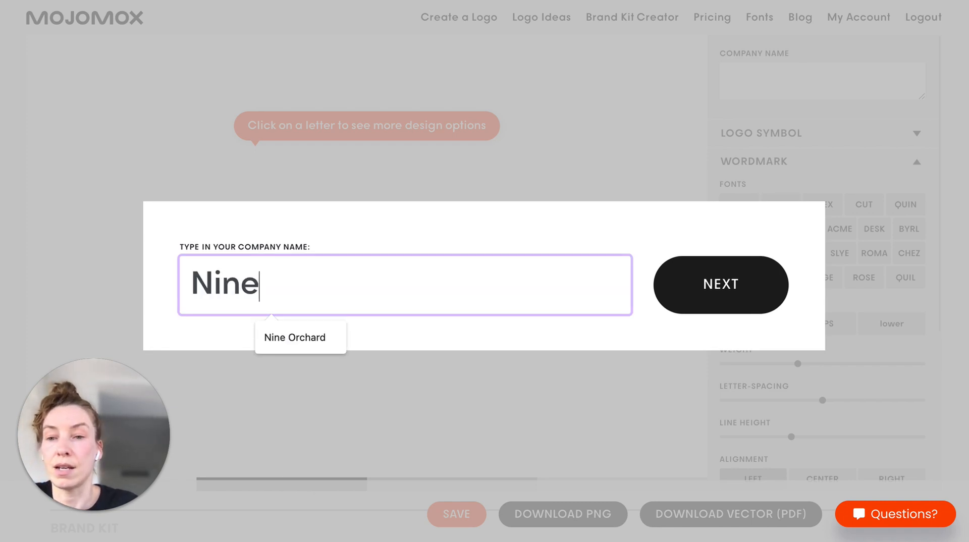
text( Orchard)
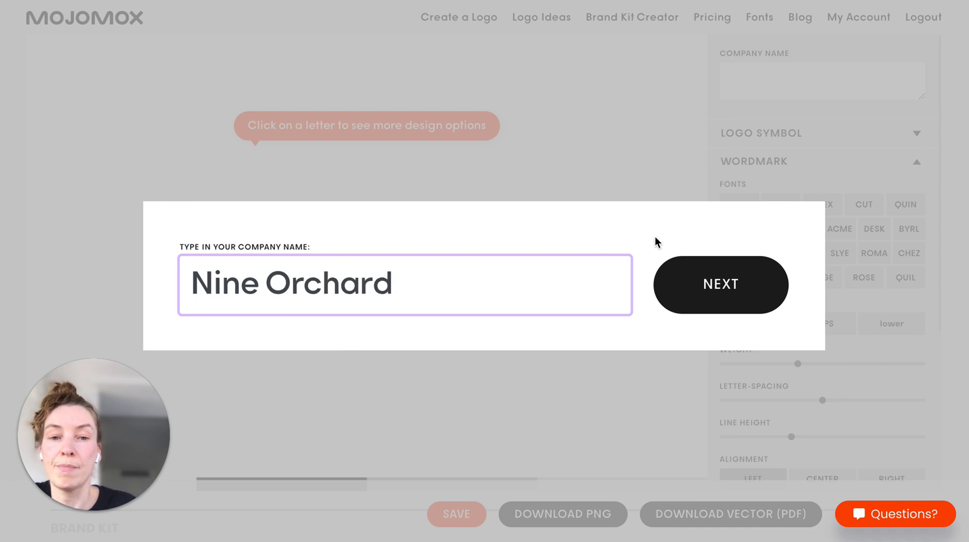
click(705, 285)
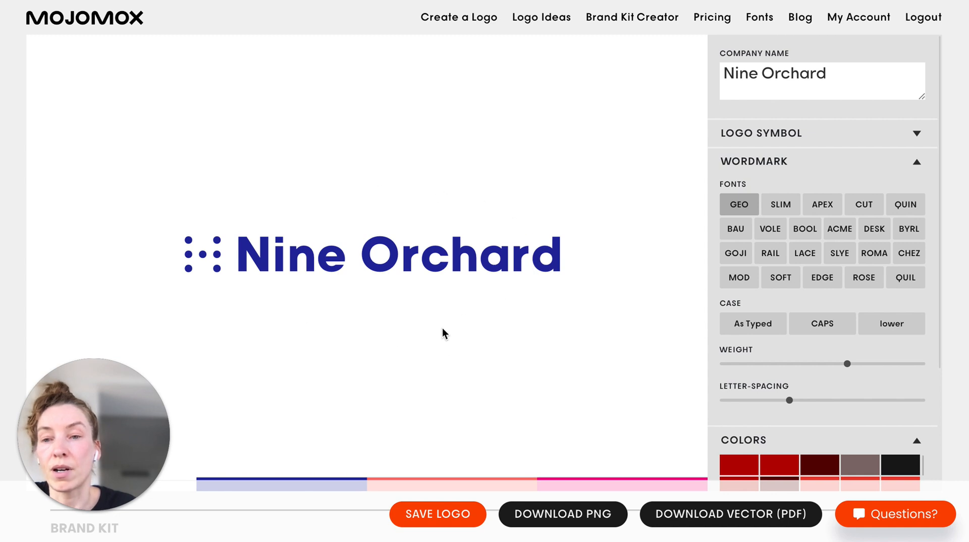
Step: Switch the logo symbol to No Symbol so only the Nine Orchard wordmark is used
click(811, 172)
click(800, 138)
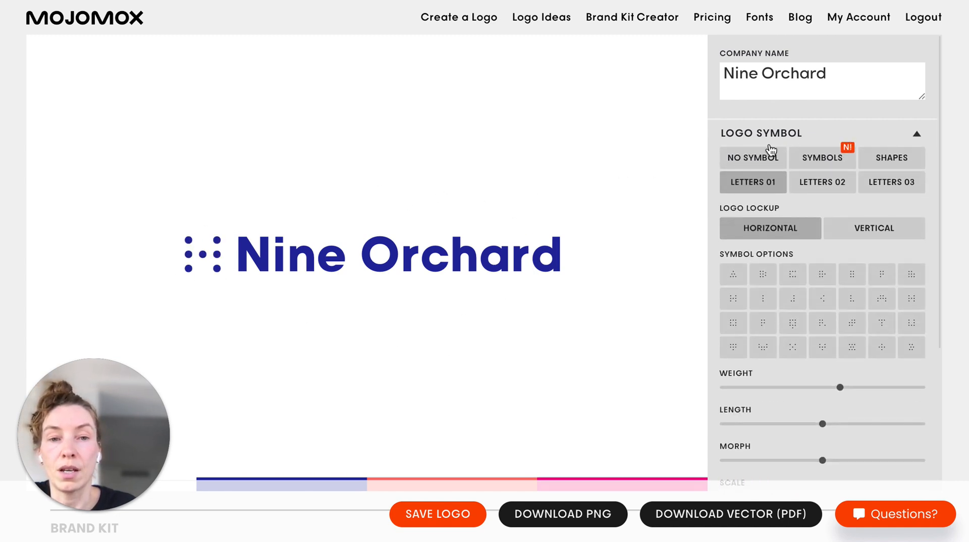
click(766, 160)
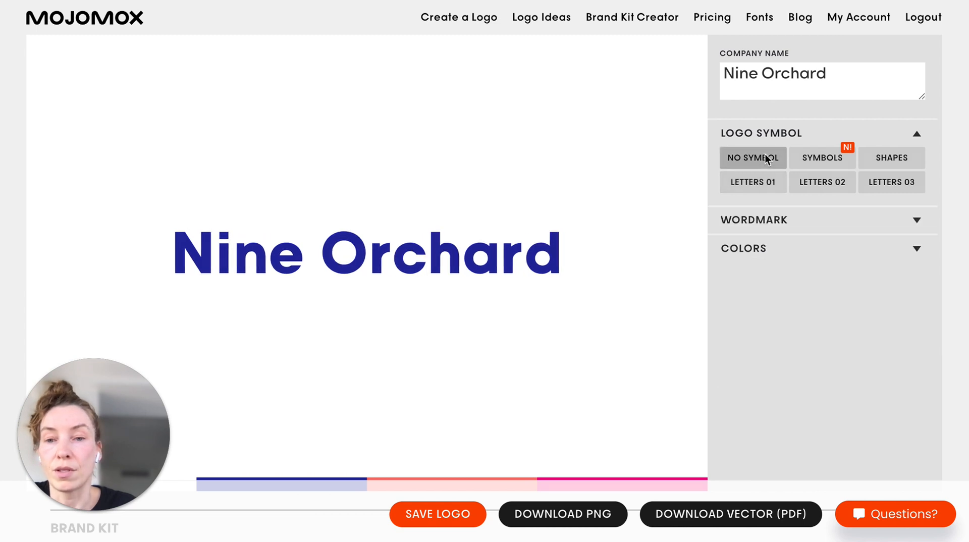
Step: Try ready-made symbols beside the wordmark, including the slanted A in a circle and the solid triangle
click(822, 158)
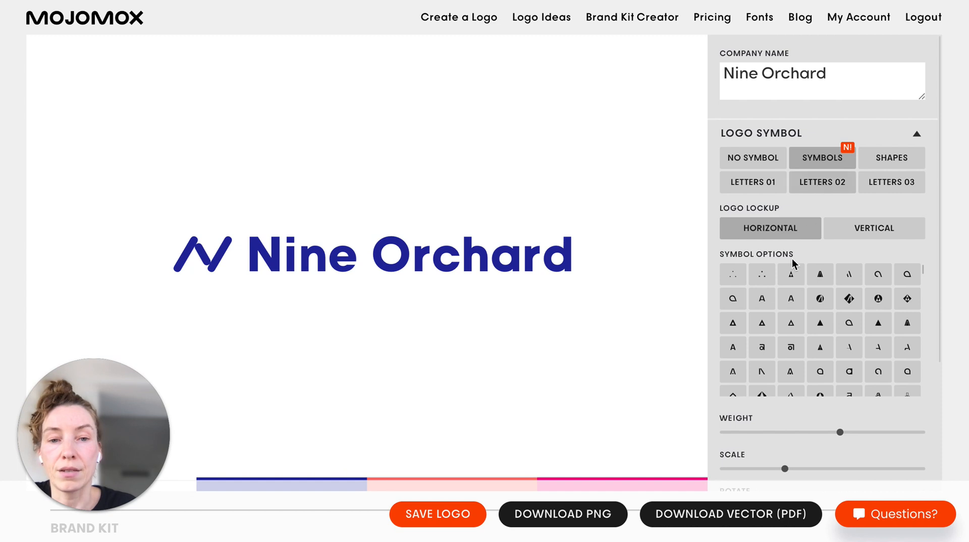
click(791, 301)
click(819, 301)
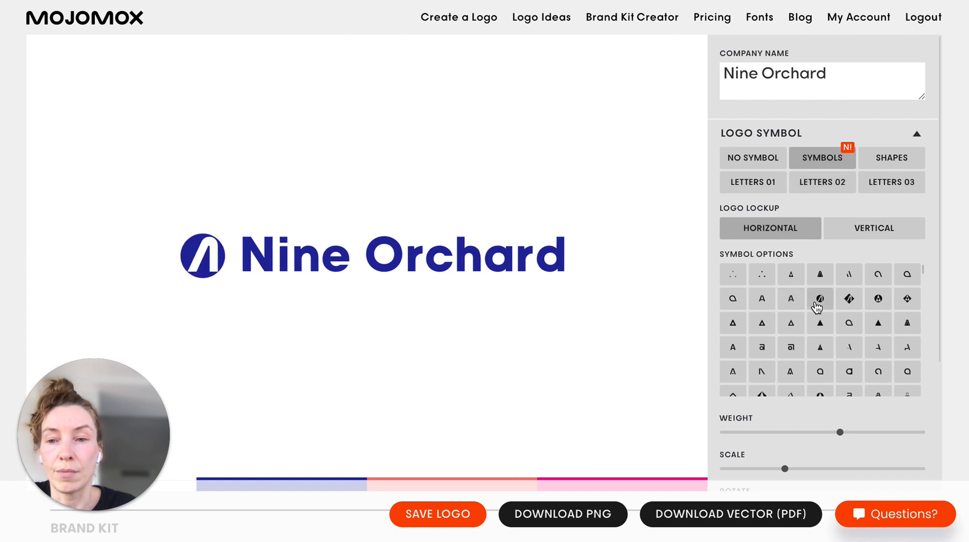
click(819, 324)
Step: Try several H-shaped symbols beside the wordmark, ending with the stencil-style lowercase h
scroll(782, 386, down, 2)
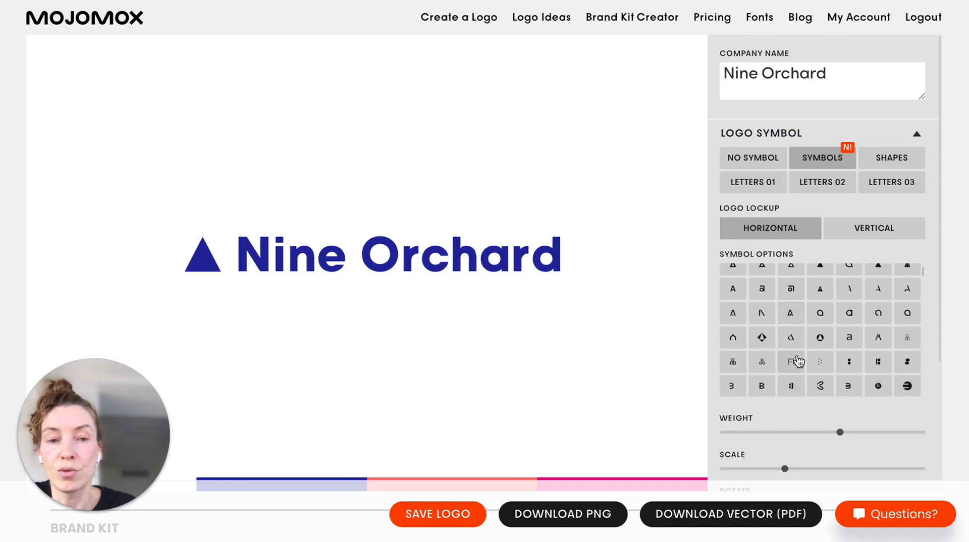
scroll(782, 386, down, 6)
scroll(796, 361, down, 6)
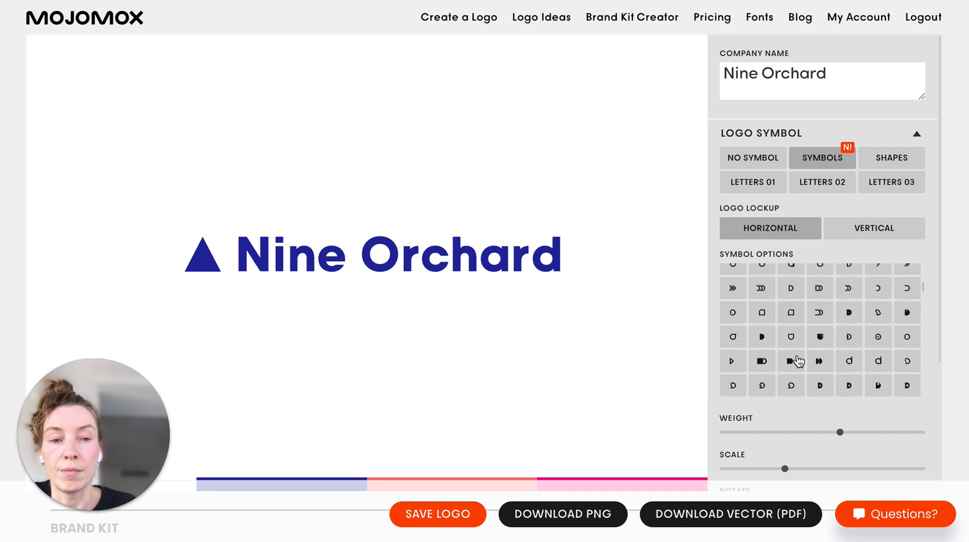
scroll(796, 361, down, 2)
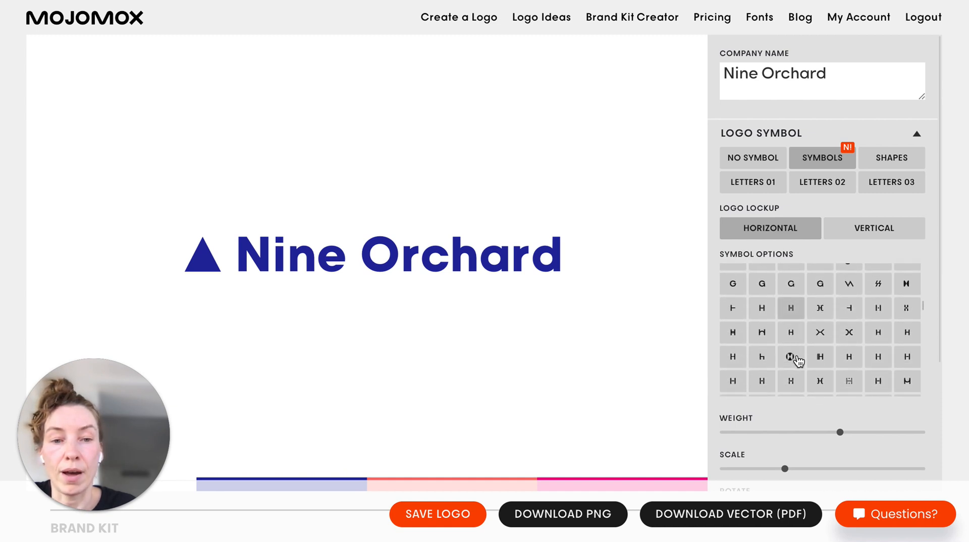
click(820, 358)
click(791, 356)
click(763, 358)
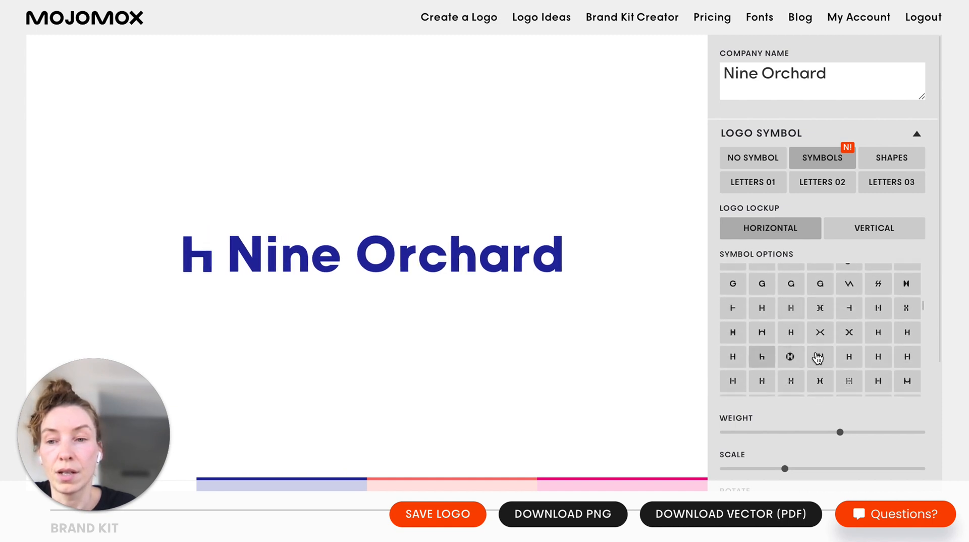
Step: Try several I-shaped symbols beside the wordmark, ending with the dotted i with a wide crossbar and base
scroll(817, 356, down, 5)
click(847, 346)
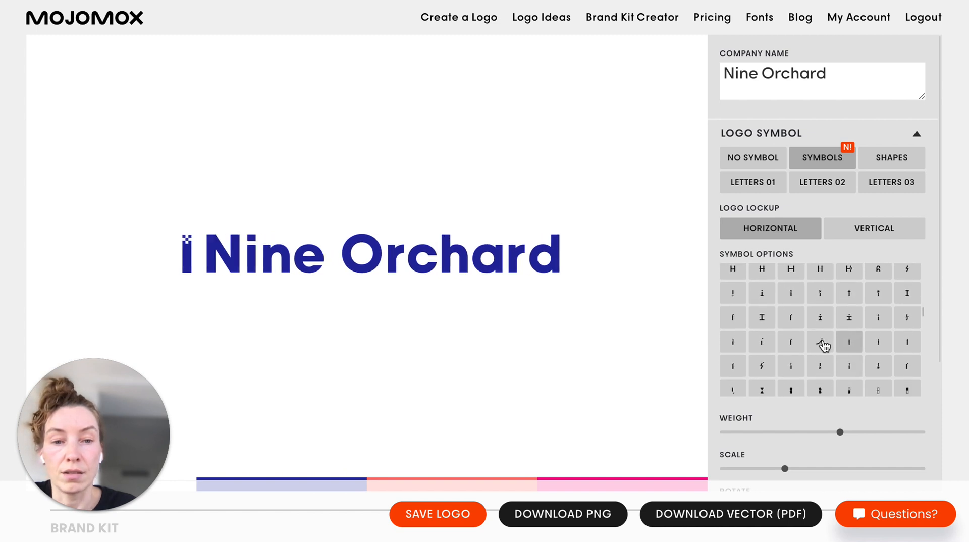
click(823, 343)
click(850, 324)
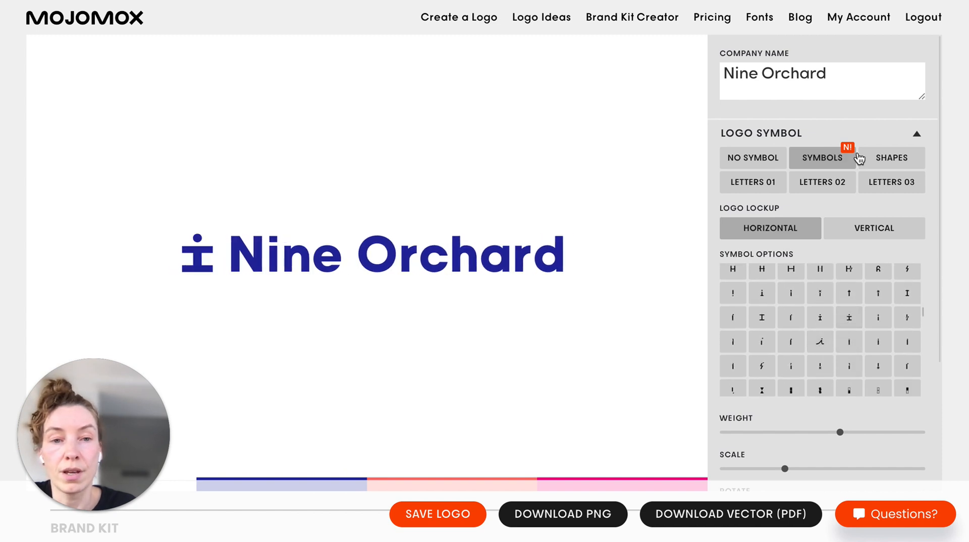
Step: Try the Shapes, Letters 03 and dotted Letters 01 symbol sets on the logo
click(878, 159)
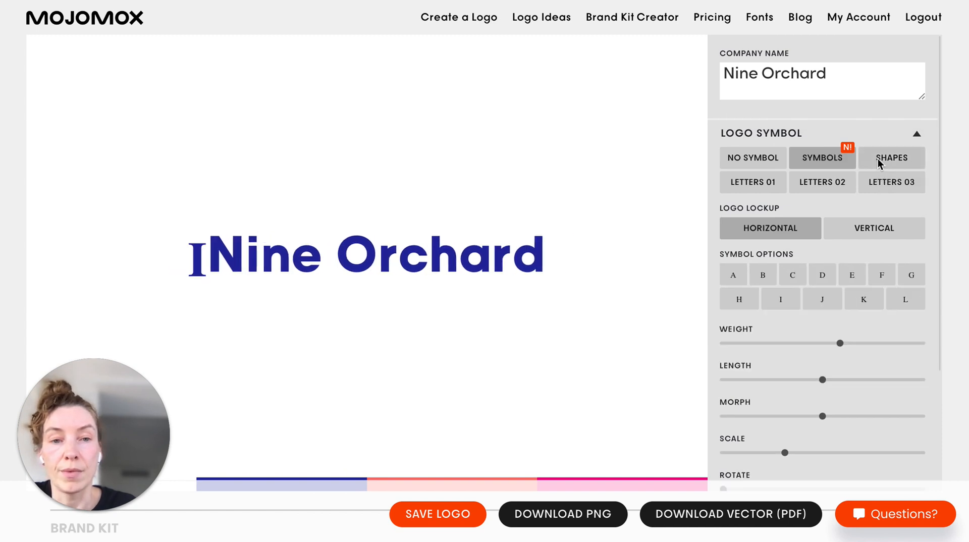
click(882, 187)
click(841, 188)
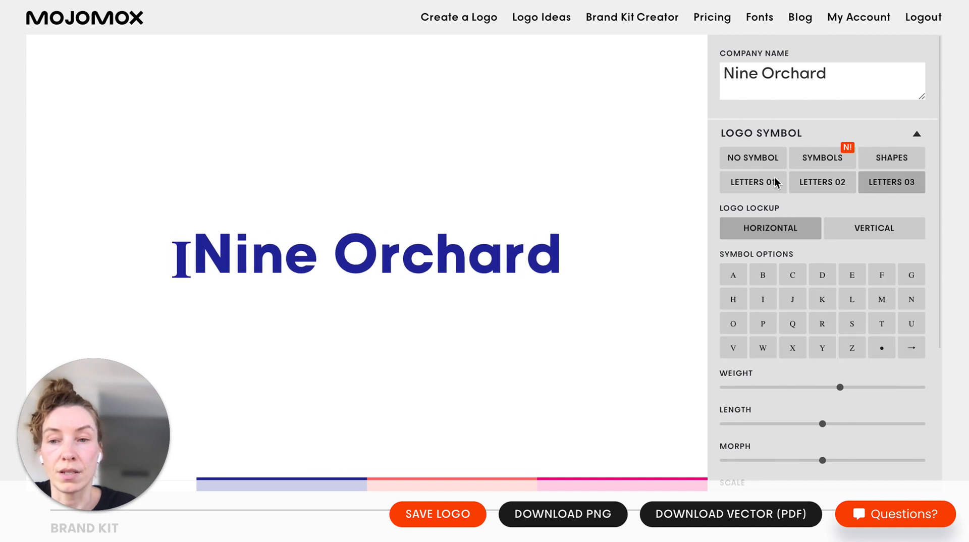
triple_click(780, 182)
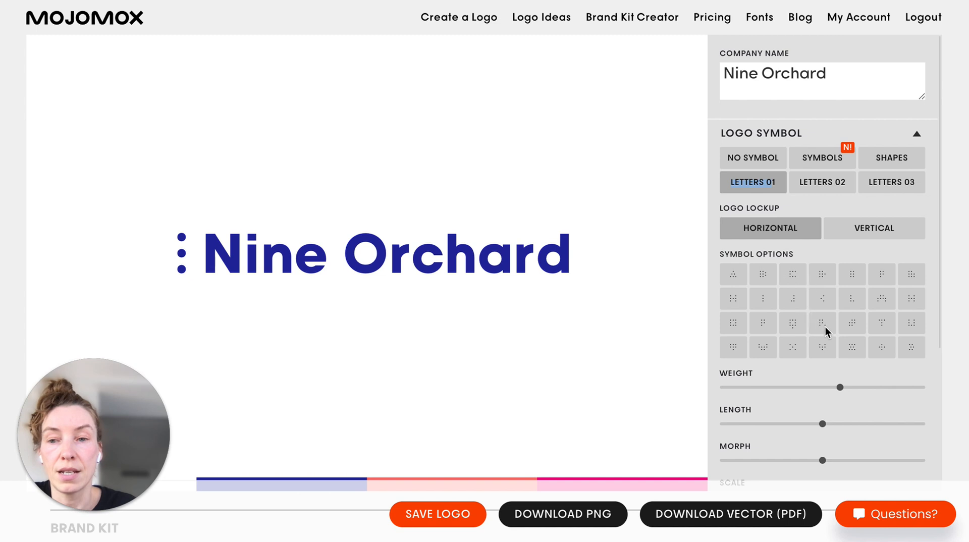
Step: Remove the dotted symbol from the logo, leaving a wordmark-only design
click(813, 140)
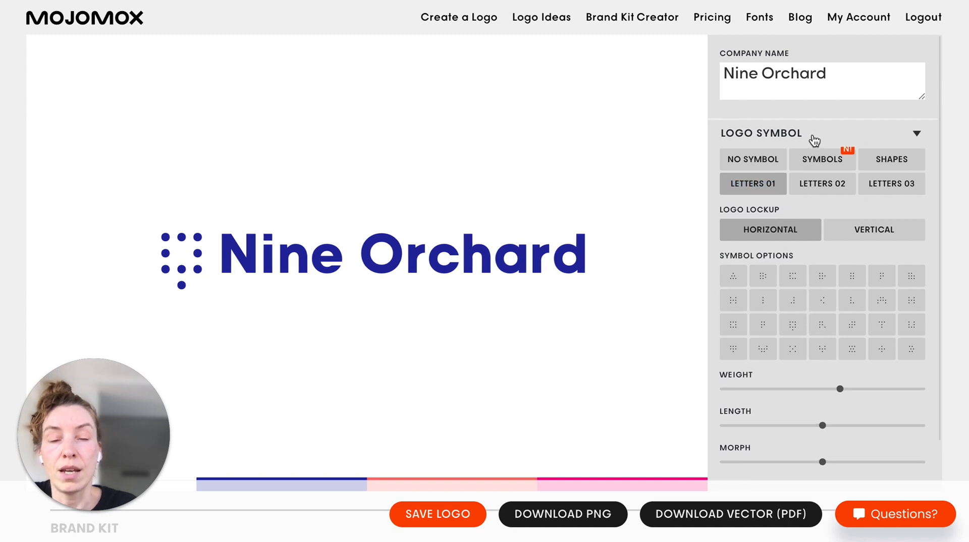
click(812, 140)
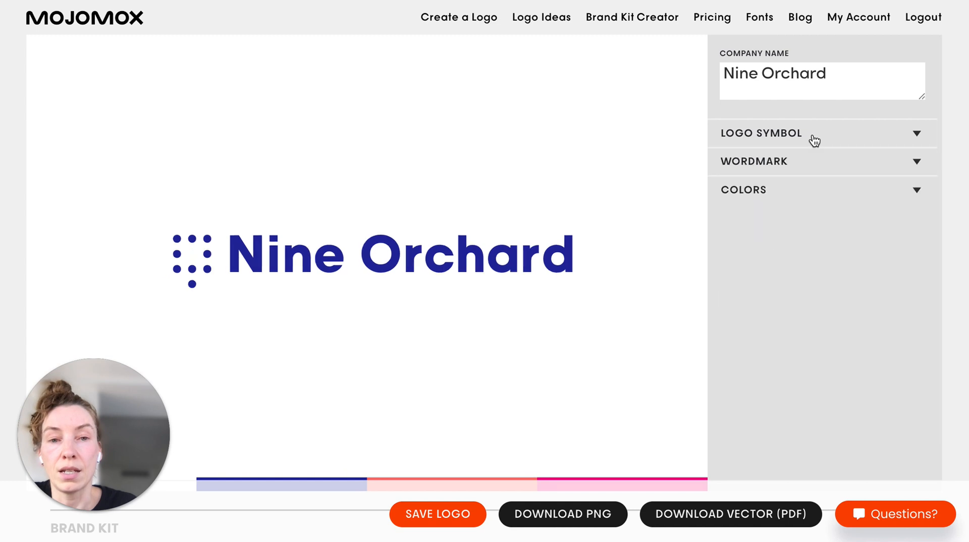
click(811, 140)
click(760, 145)
click(747, 159)
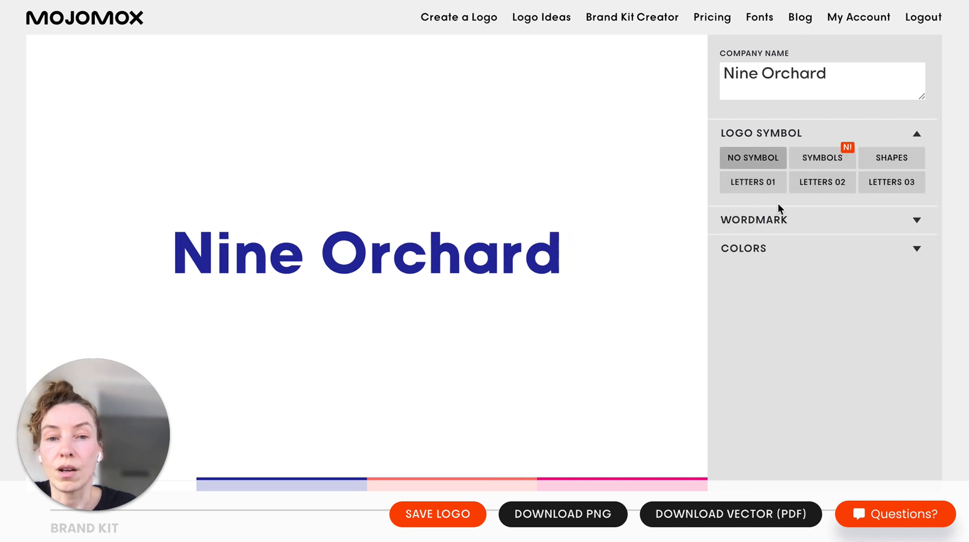
Step: Try wordmark fonts such as SLIM, CUT, QUIN and SLYE, and set the font to BAU
click(789, 222)
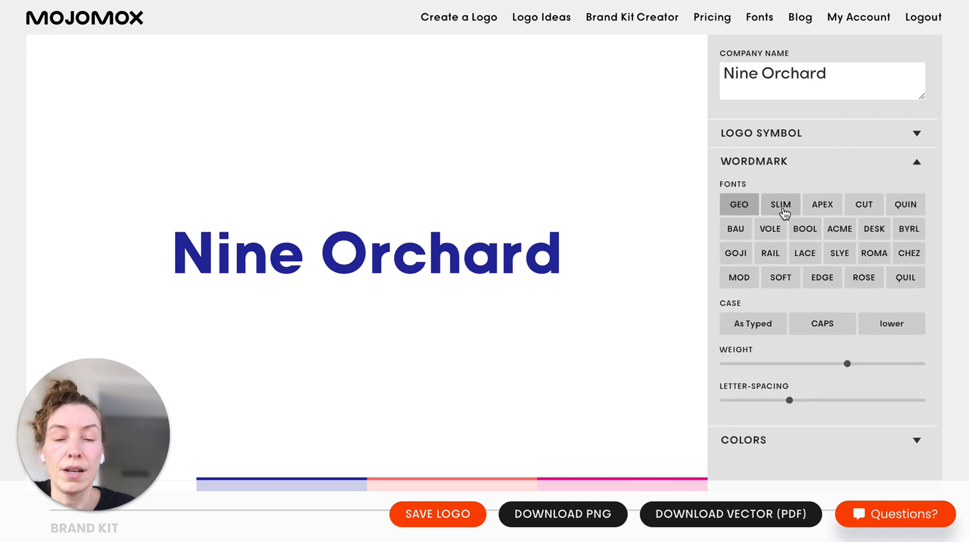
click(784, 211)
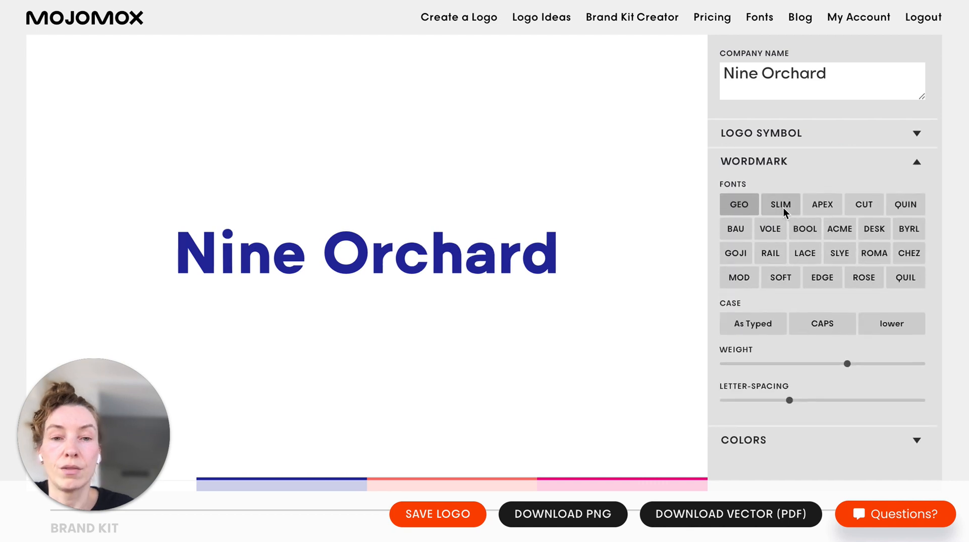
click(860, 212)
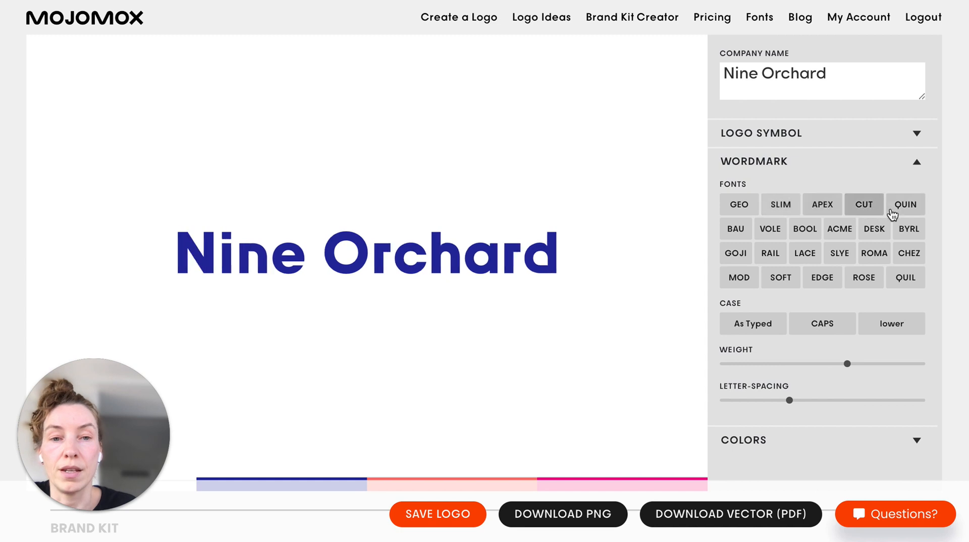
click(897, 214)
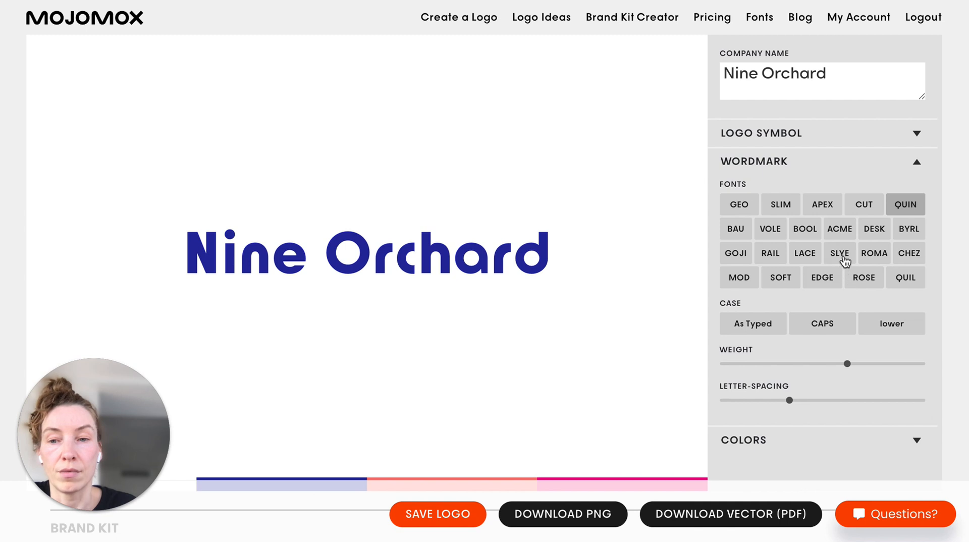
click(806, 255)
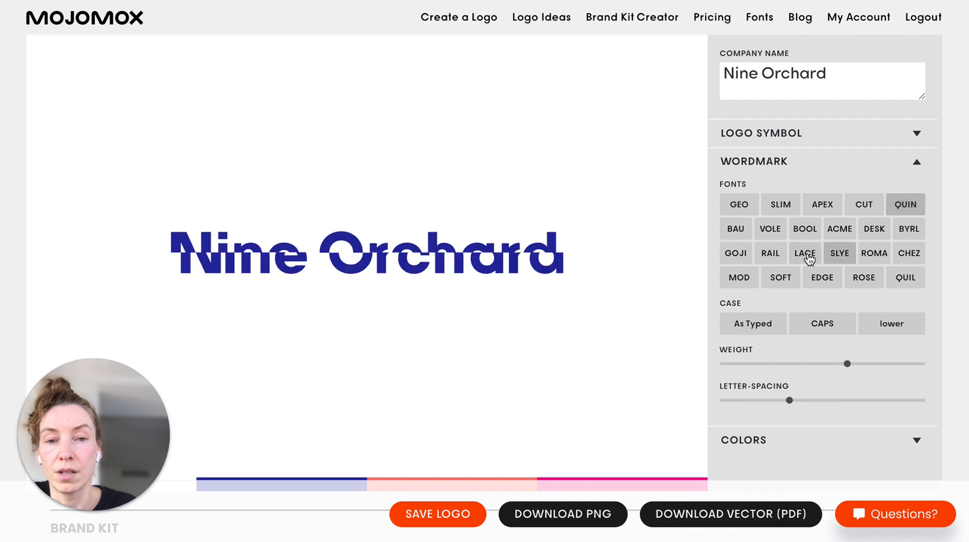
click(741, 228)
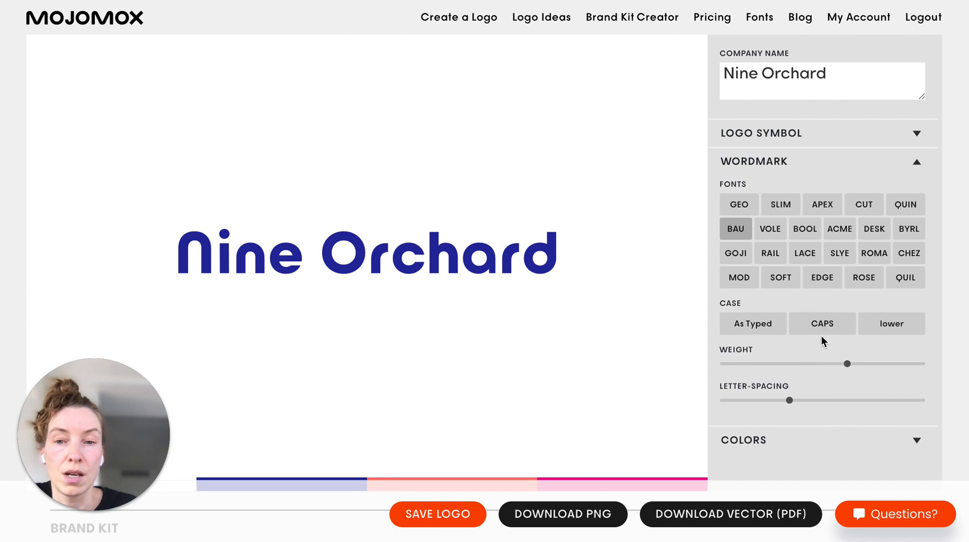
Step: Compare the As Typed and CAPS cases for the wordmark and set it to lower
click(766, 324)
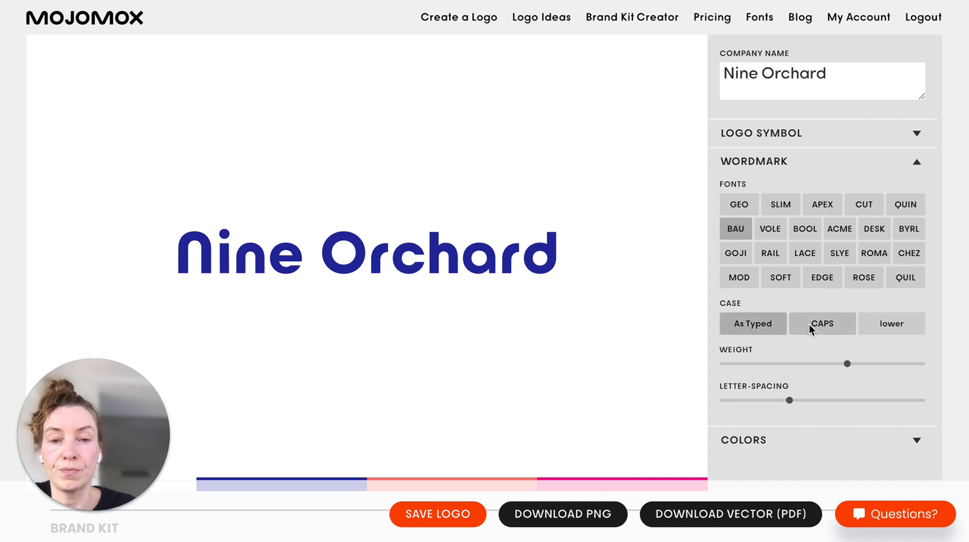
click(809, 324)
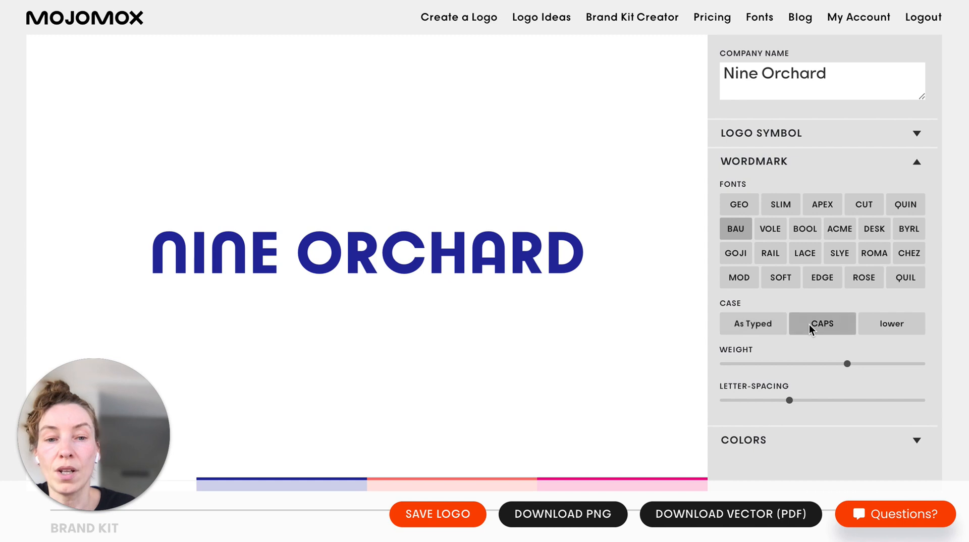
click(891, 325)
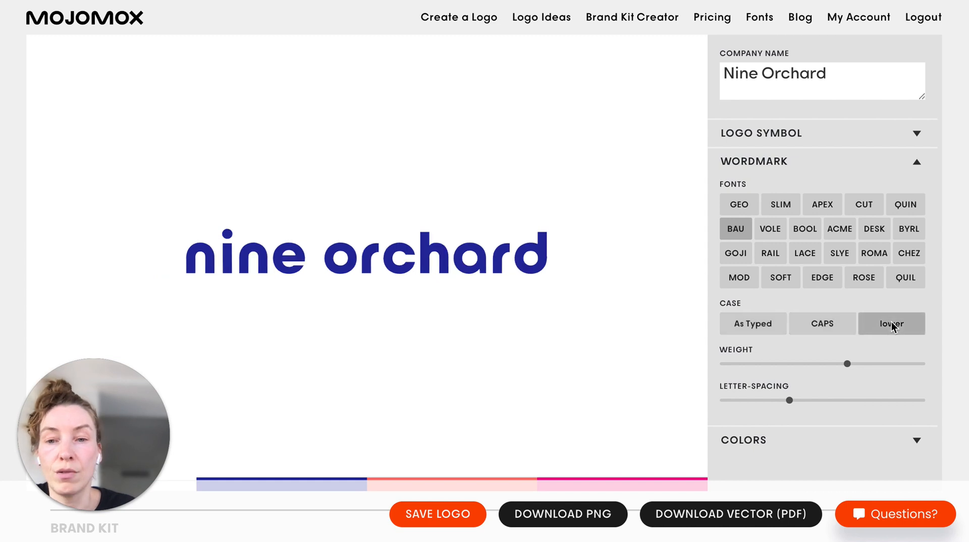
Step: Try a lighter wordmark weight, then make the letters extra heavy and tighten the letter-spacing
click(802, 364)
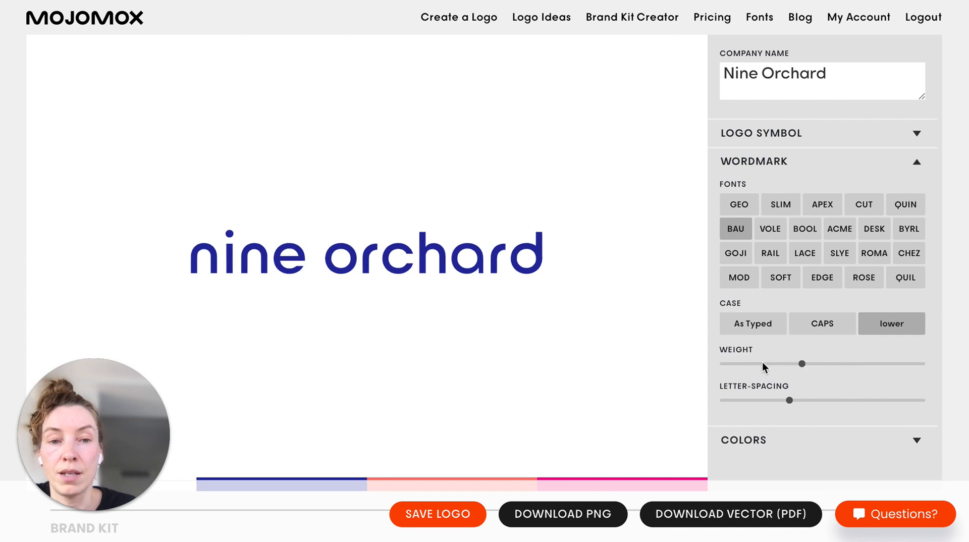
key(Left)
click(887, 363)
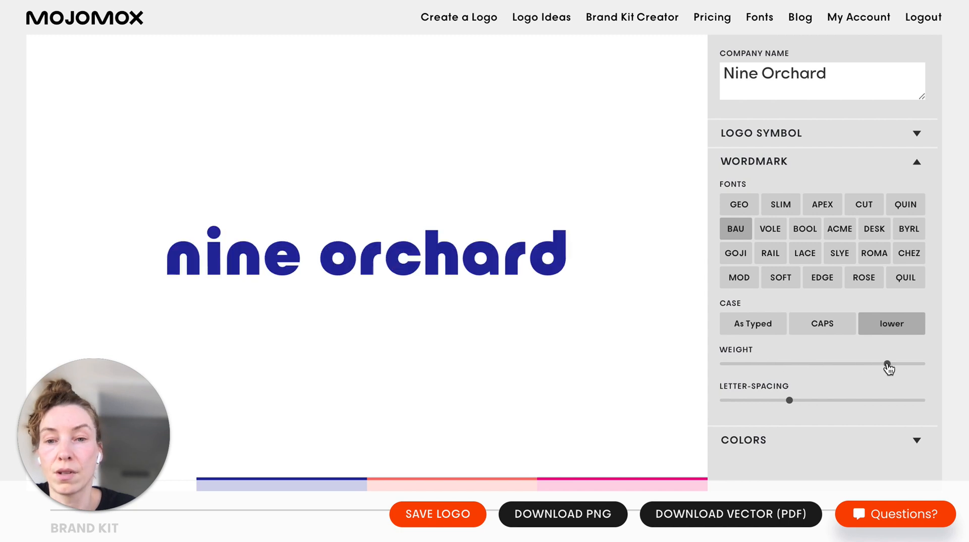
click(769, 401)
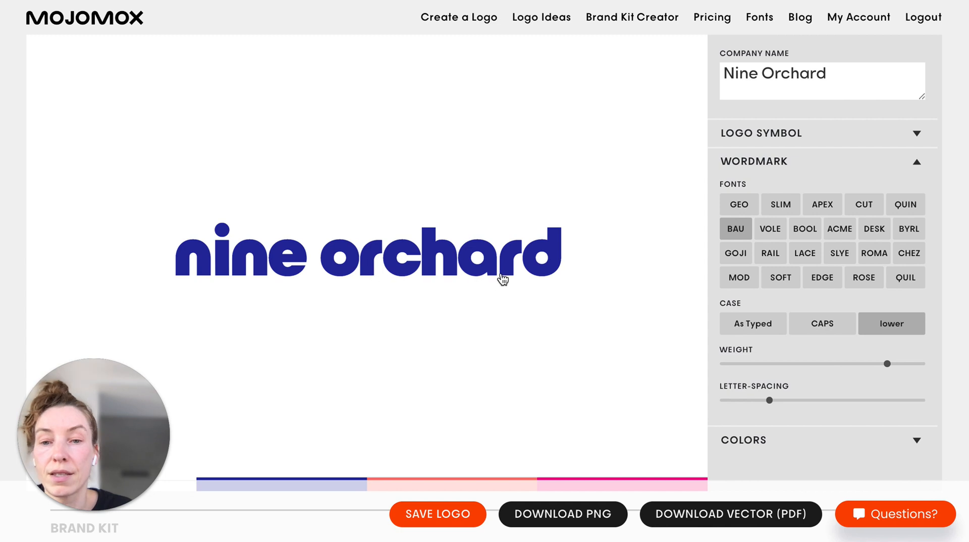
Step: Replace the o of "orchard" with the eight-pointed star variant
click(537, 273)
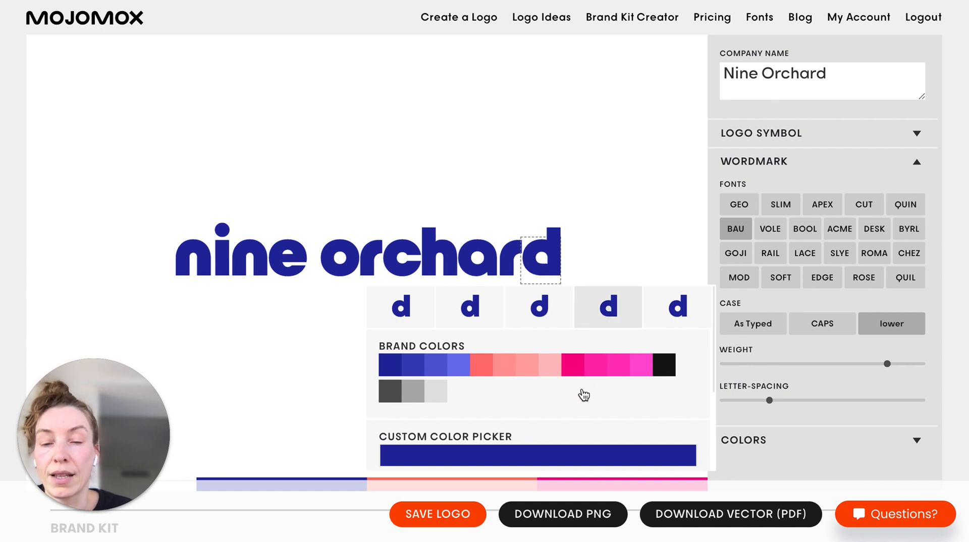
click(345, 270)
click(475, 397)
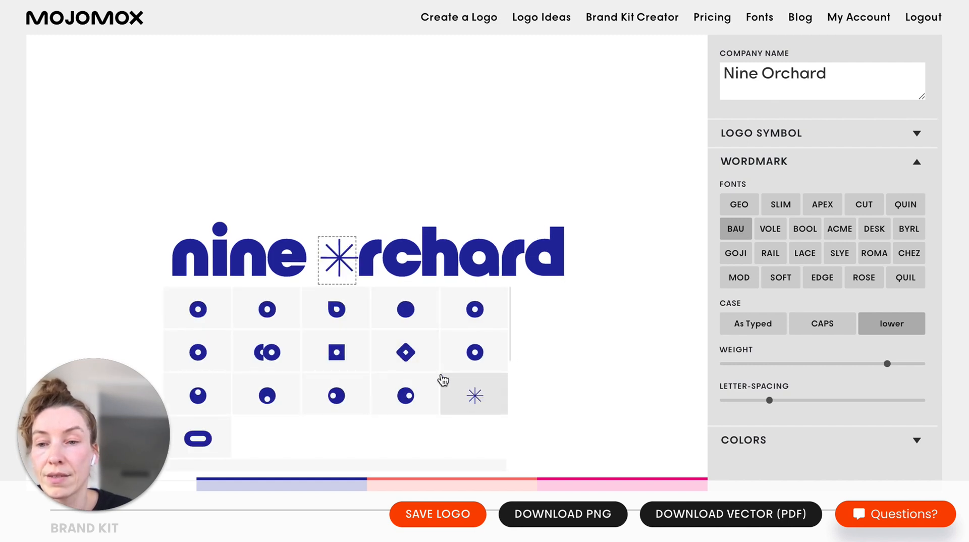
Step: Set the wordmark case to CAPS and replace the first N with the solid block variant with a triangular notch
click(193, 268)
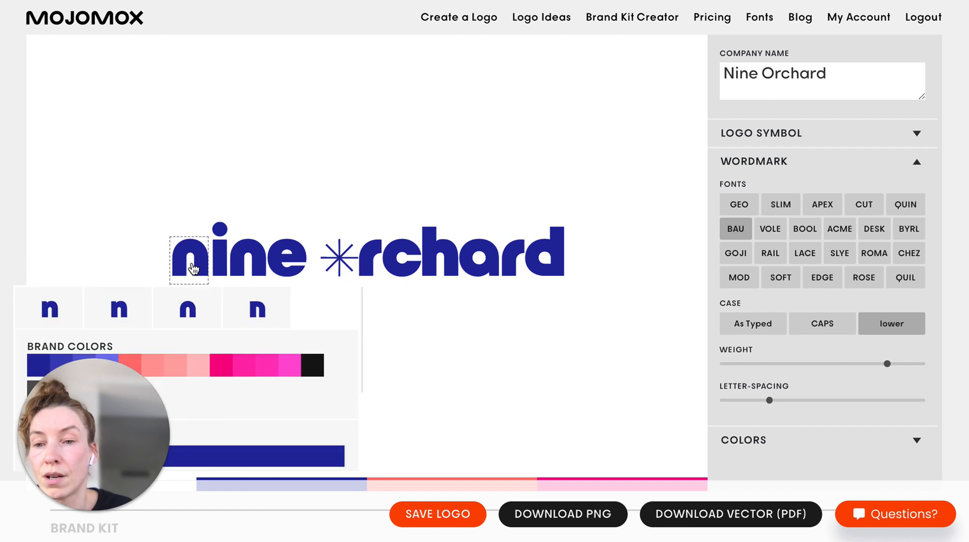
click(812, 327)
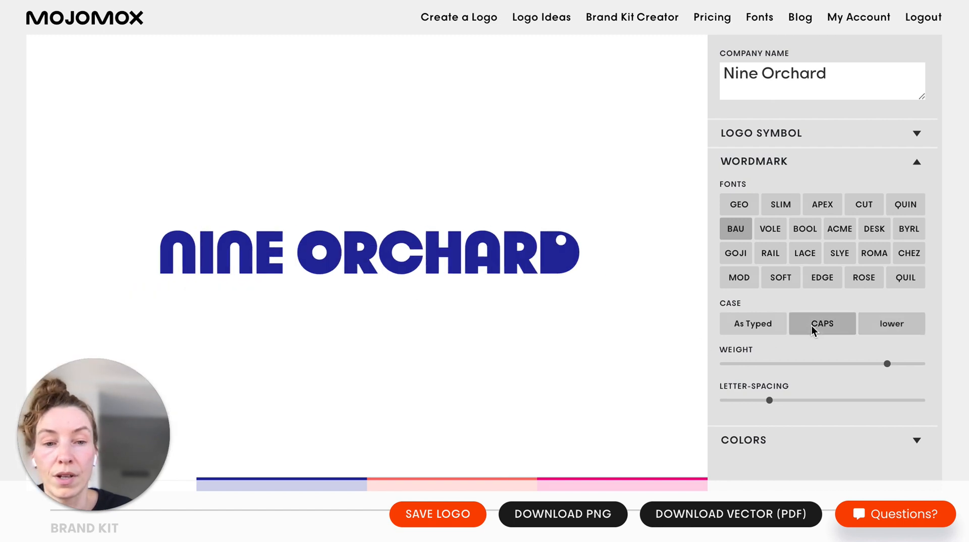
click(176, 262)
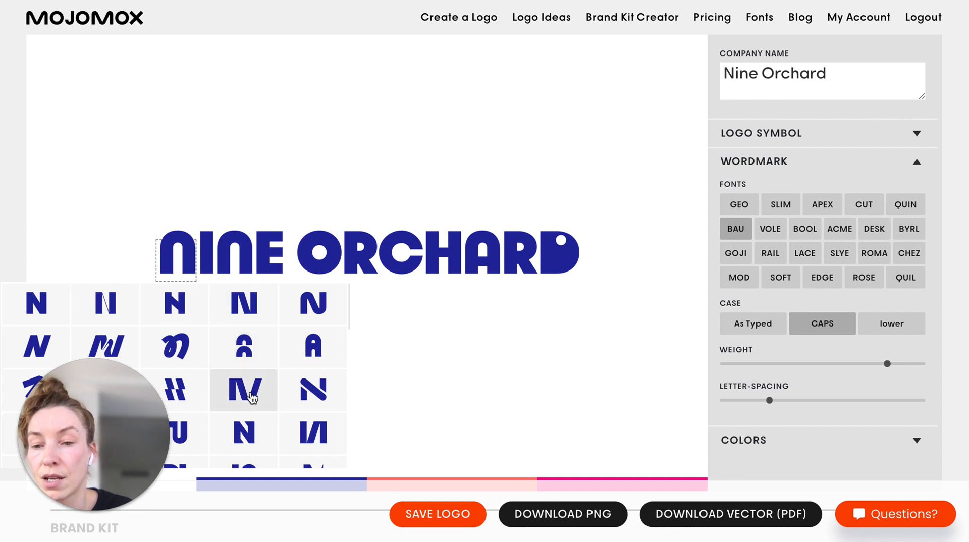
scroll(252, 397, down, 1)
scroll(252, 398, down, 4)
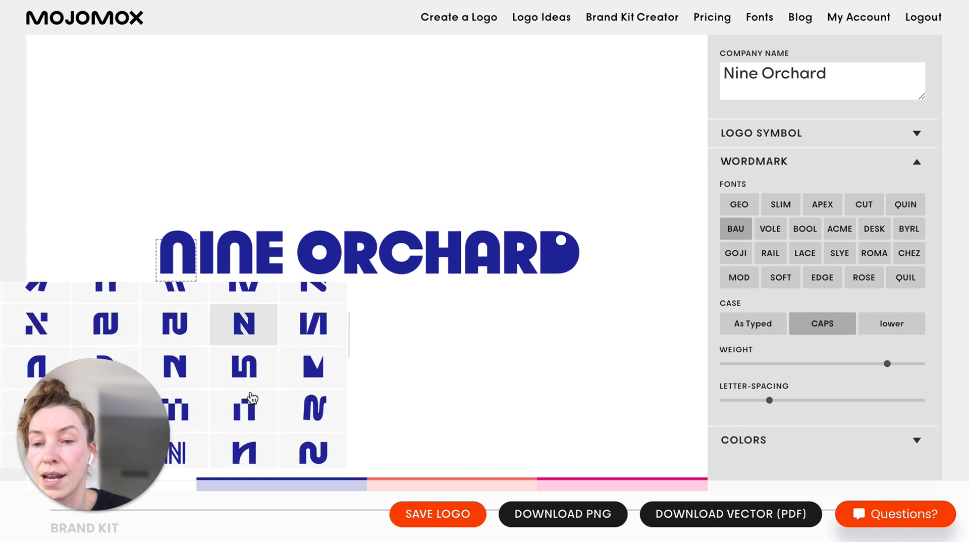
scroll(253, 397, down, 2)
click(304, 344)
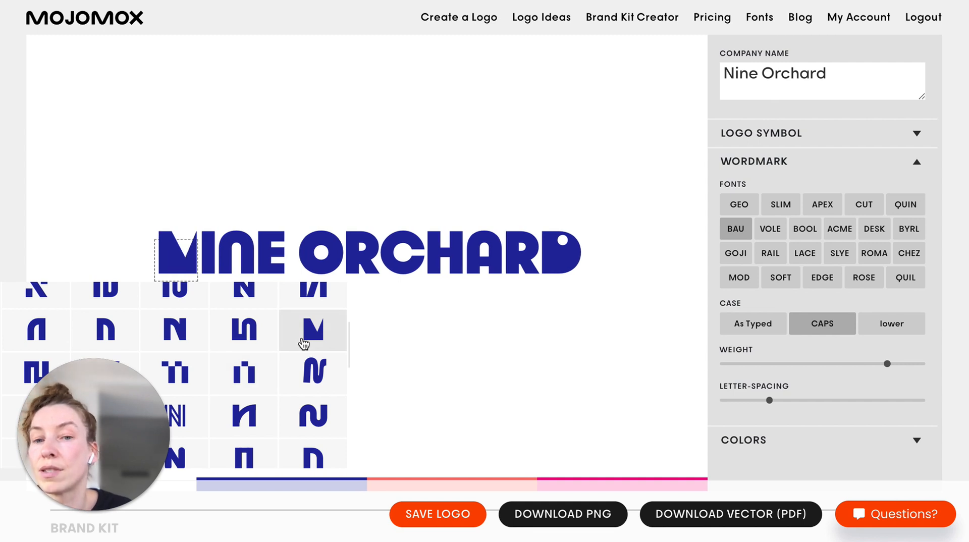
click(529, 354)
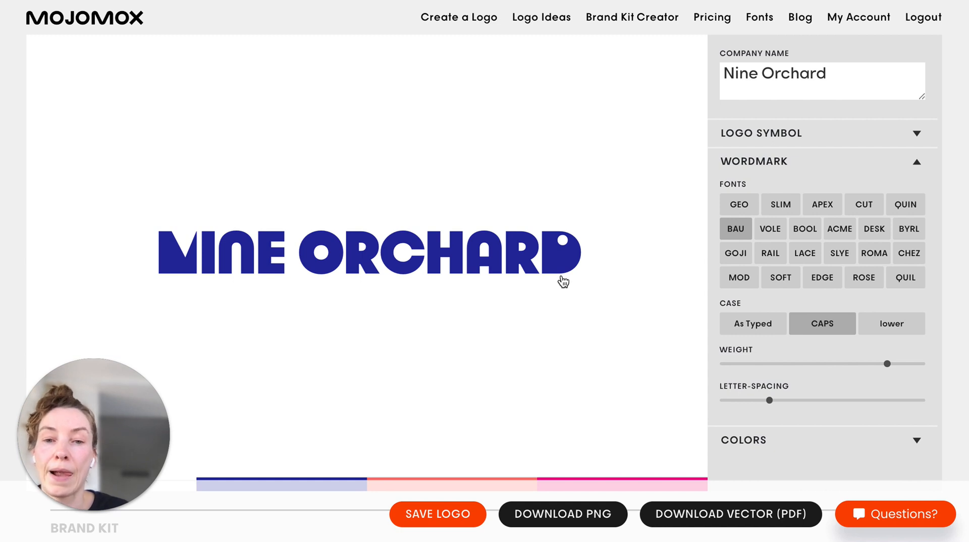
Step: Try orange and dark red color palettes for the wordmark
scroll(564, 350, down, 2)
scroll(564, 349, down, 5)
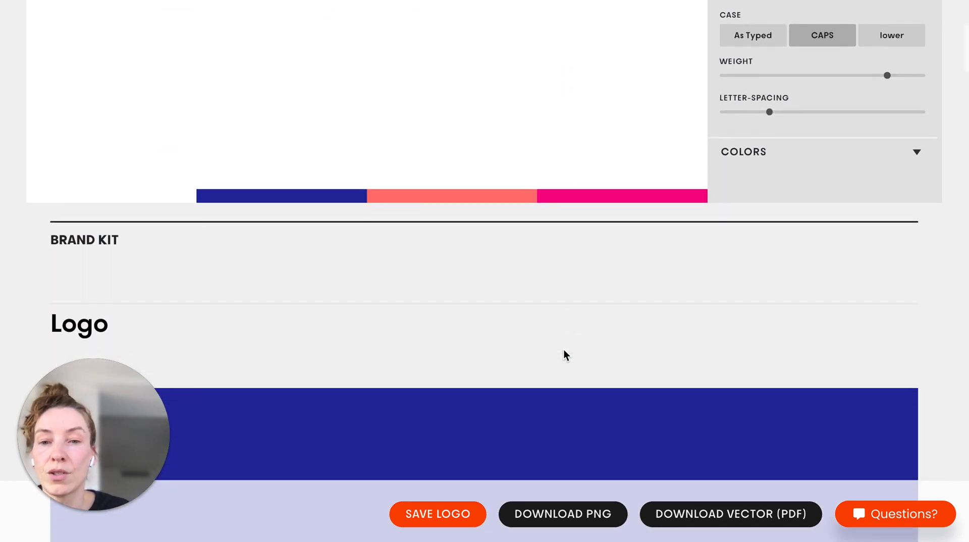
scroll(564, 349, up, 3)
click(756, 290)
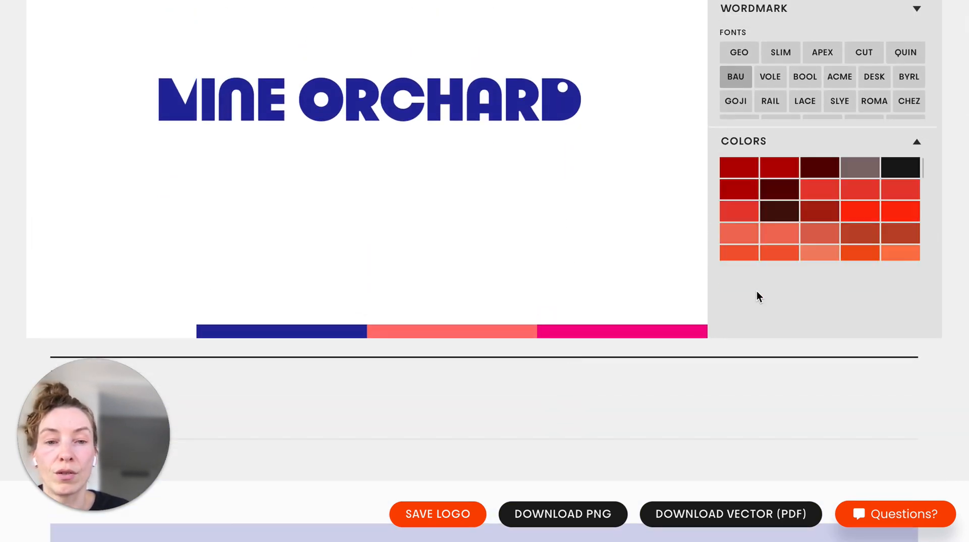
scroll(770, 273, up, 1)
scroll(770, 271, up, 1)
click(805, 223)
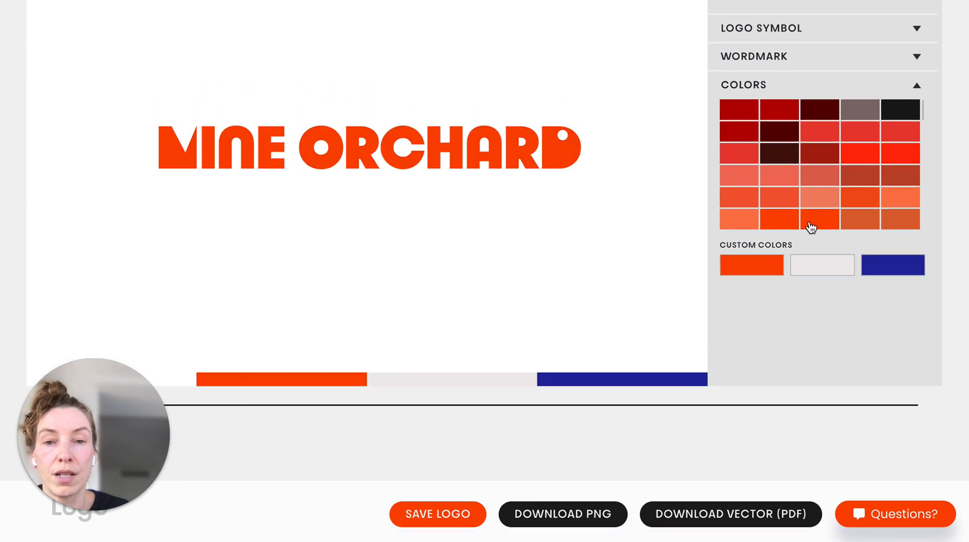
click(788, 191)
click(818, 157)
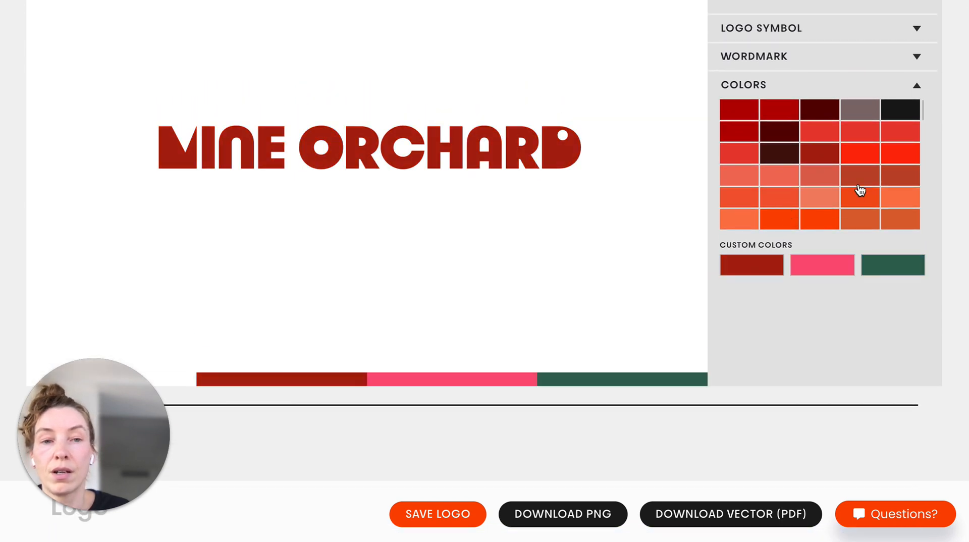
Step: Compare several blue palettes and apply the bright blue one with tan and navy as companion colors
scroll(860, 190, down, 5)
scroll(859, 190, down, 5)
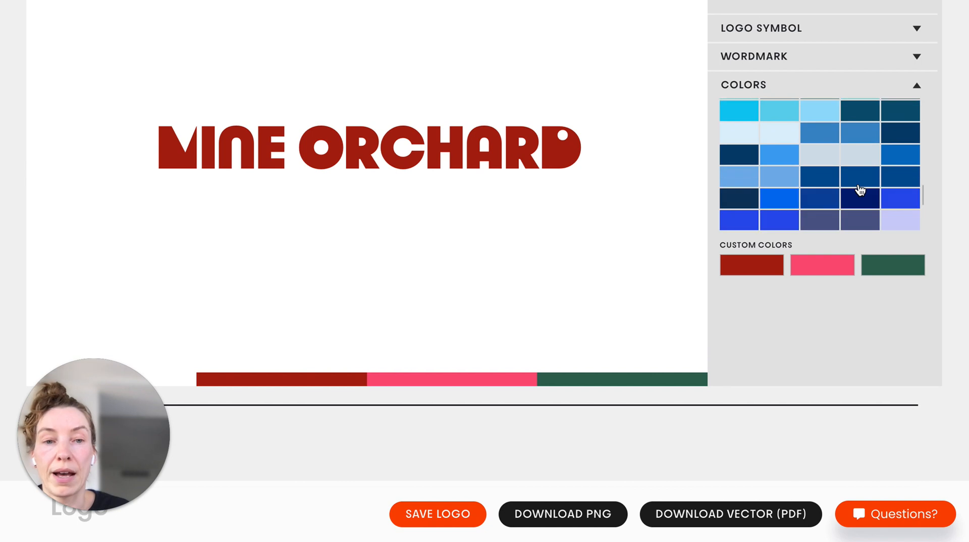
click(889, 209)
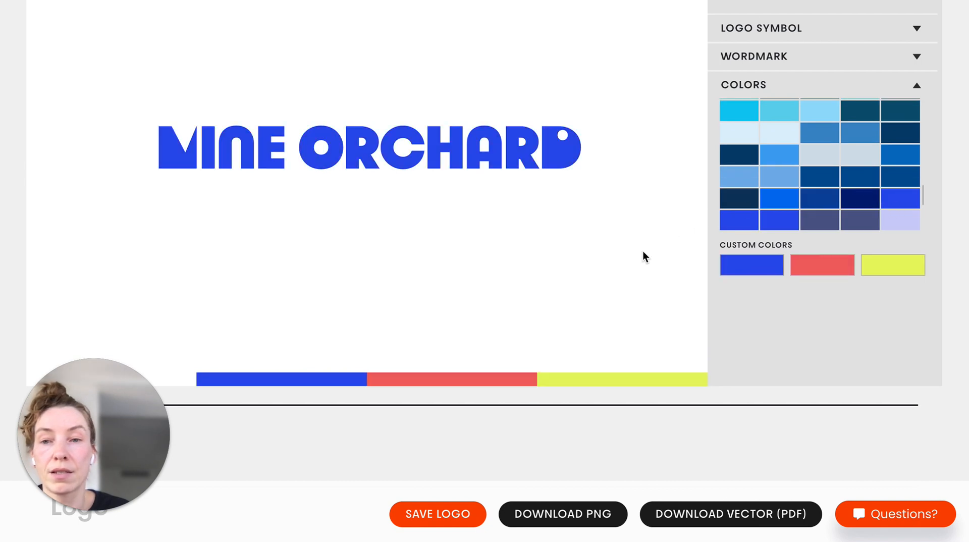
click(853, 204)
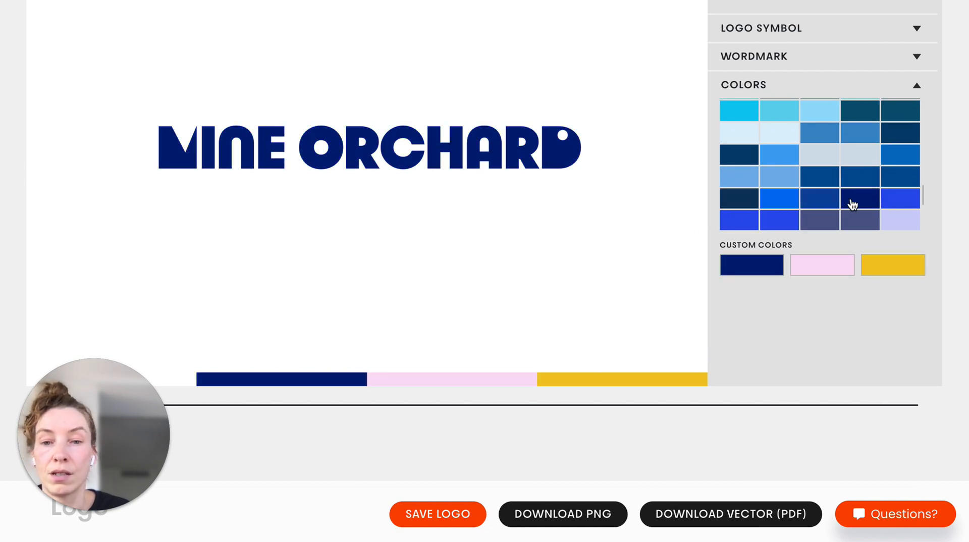
click(746, 206)
click(772, 207)
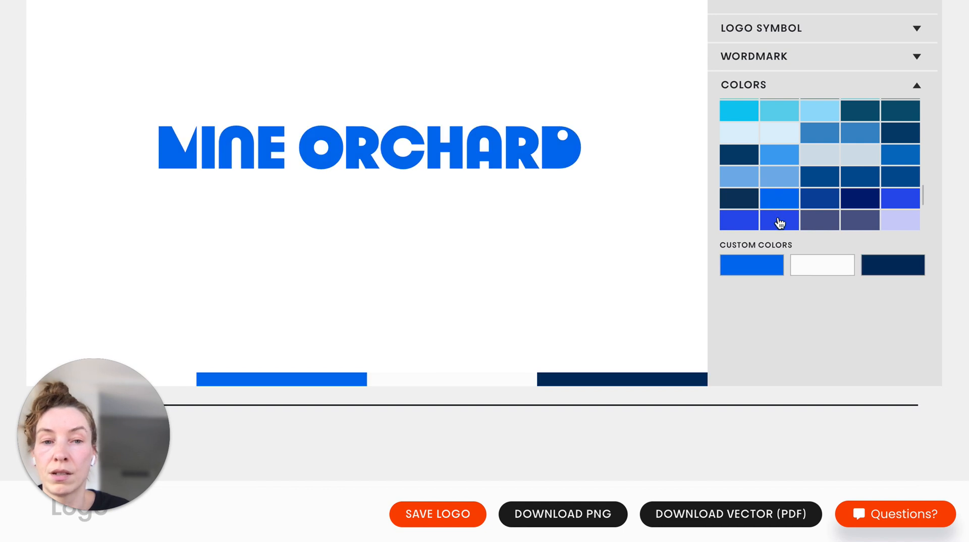
click(779, 223)
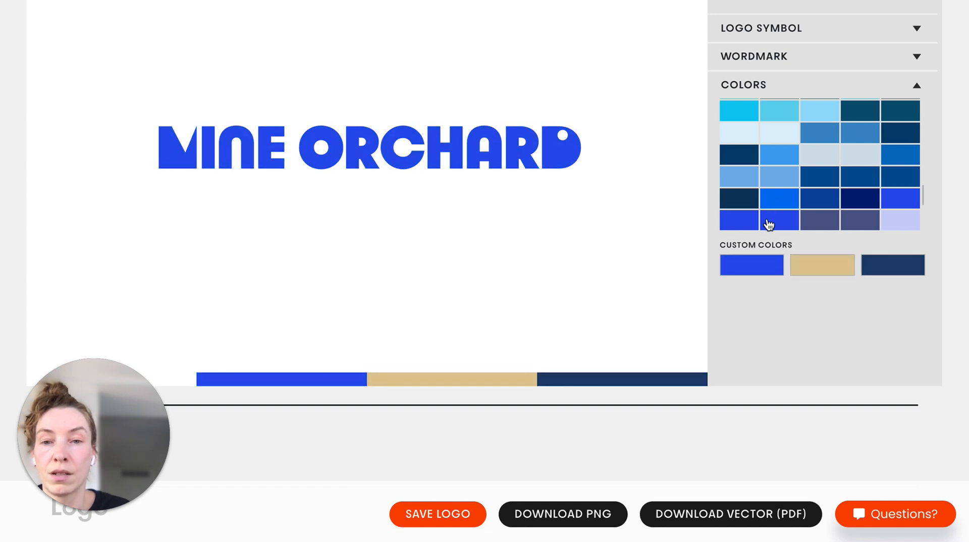
Step: Try tan and pale yellow brand colors on the first N and set it to navy
click(174, 154)
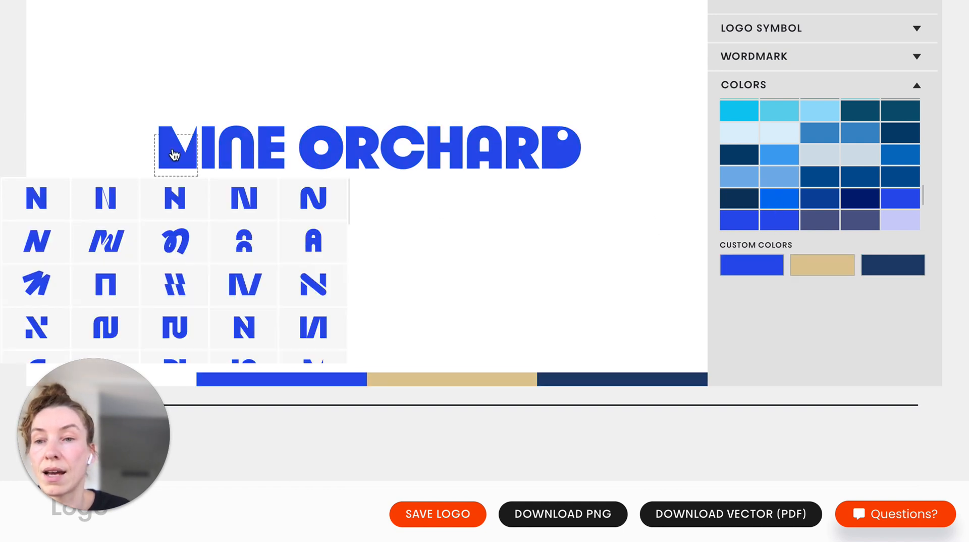
scroll(231, 302, down, 5)
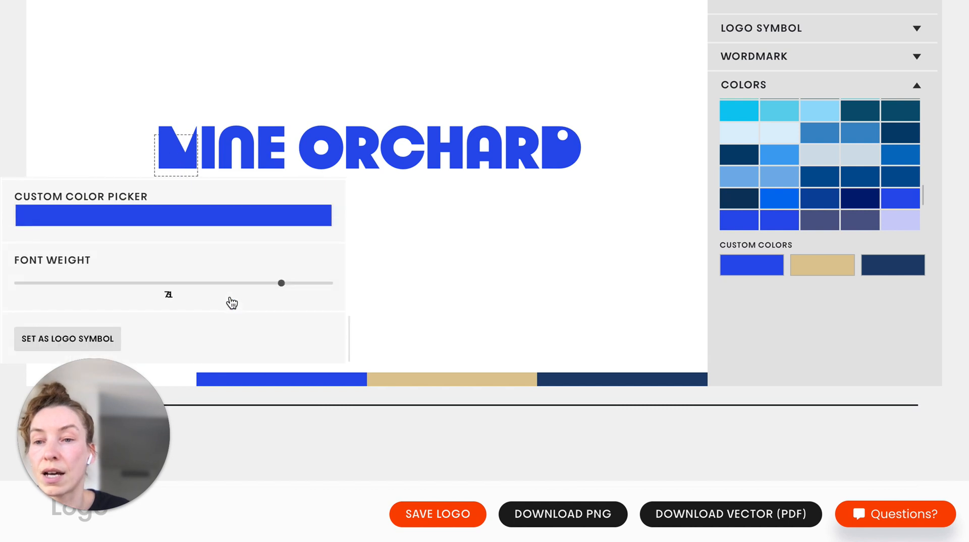
scroll(225, 275, up, 3)
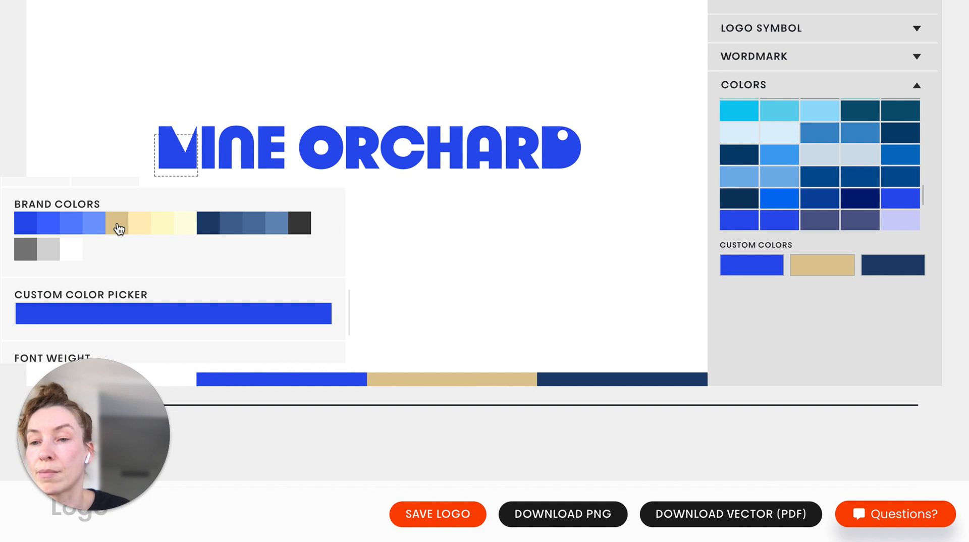
click(118, 228)
click(139, 223)
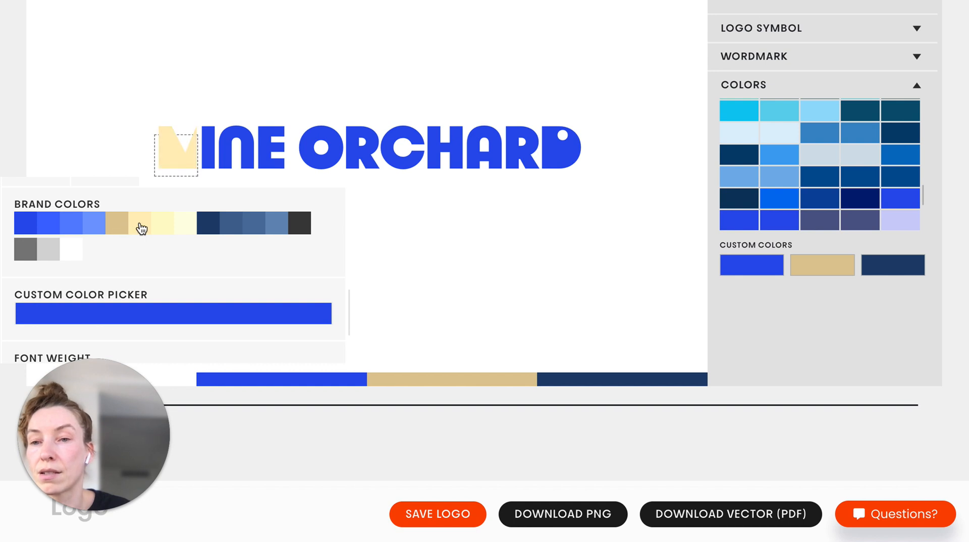
click(216, 222)
click(414, 220)
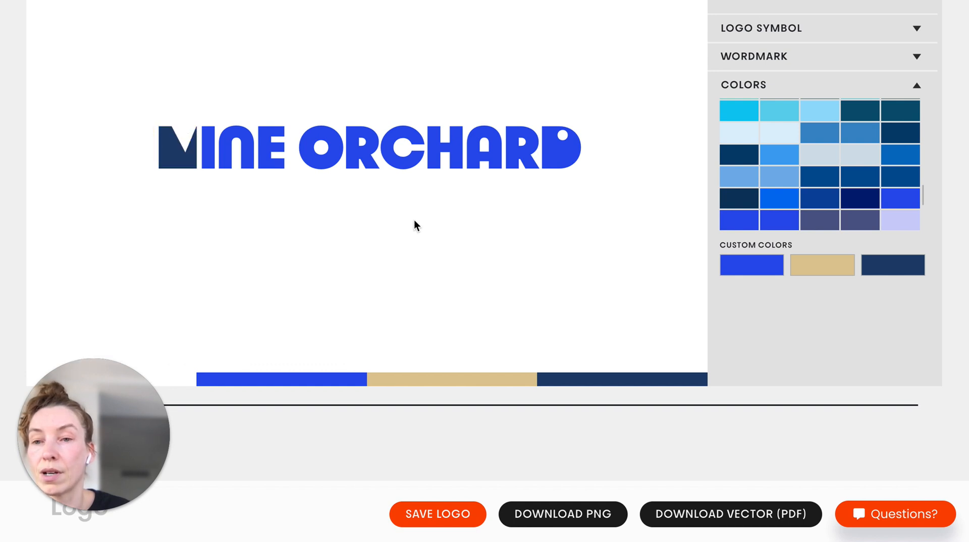
Step: Lower the font weight of the first N to 56
click(184, 151)
scroll(216, 283, down, 5)
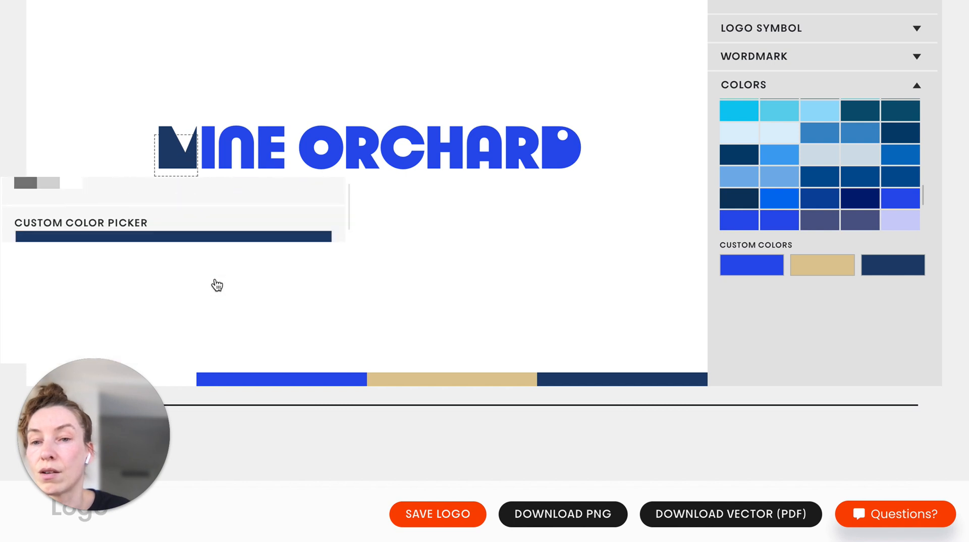
scroll(216, 283, up, 2)
scroll(215, 283, down, 3)
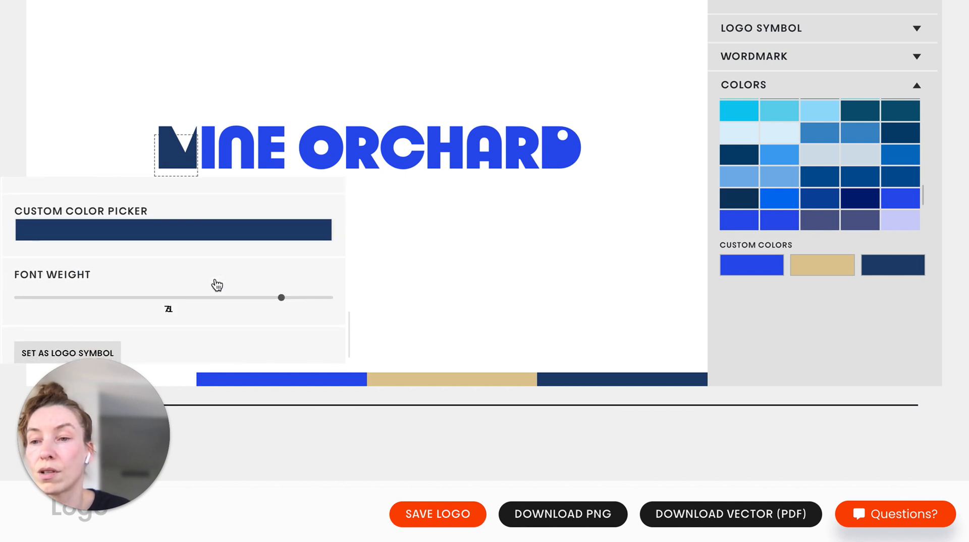
click(217, 297)
scroll(217, 303, down, 1)
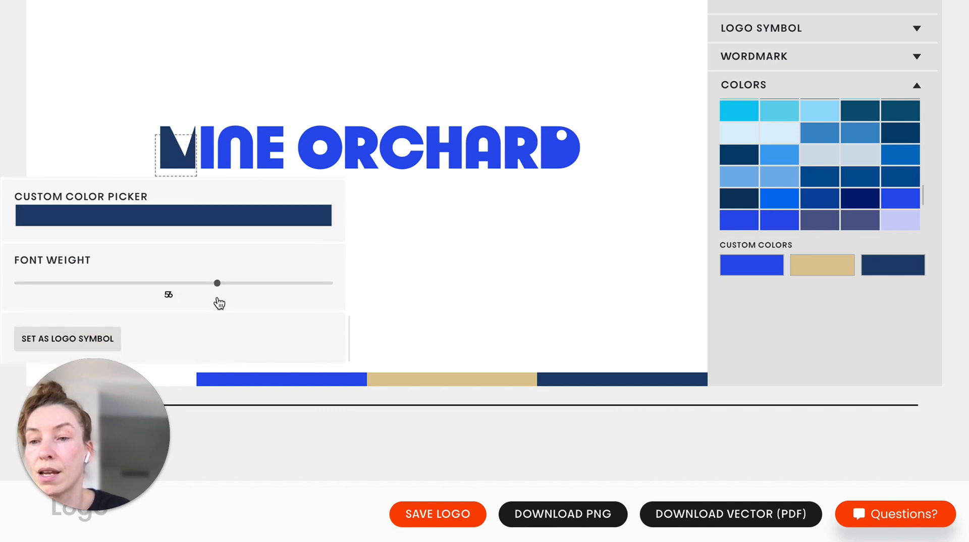
click(434, 286)
Step: Check the brand kit logos, apply the light blue palette and darken its primary color to teal, RGB 59, 121, 135
scroll(434, 286, down, 9)
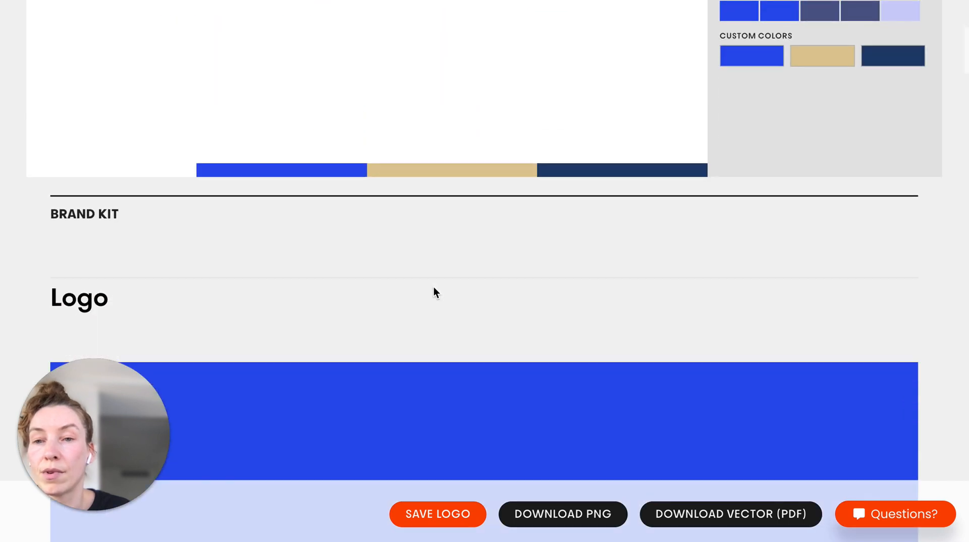
scroll(434, 287, down, 5)
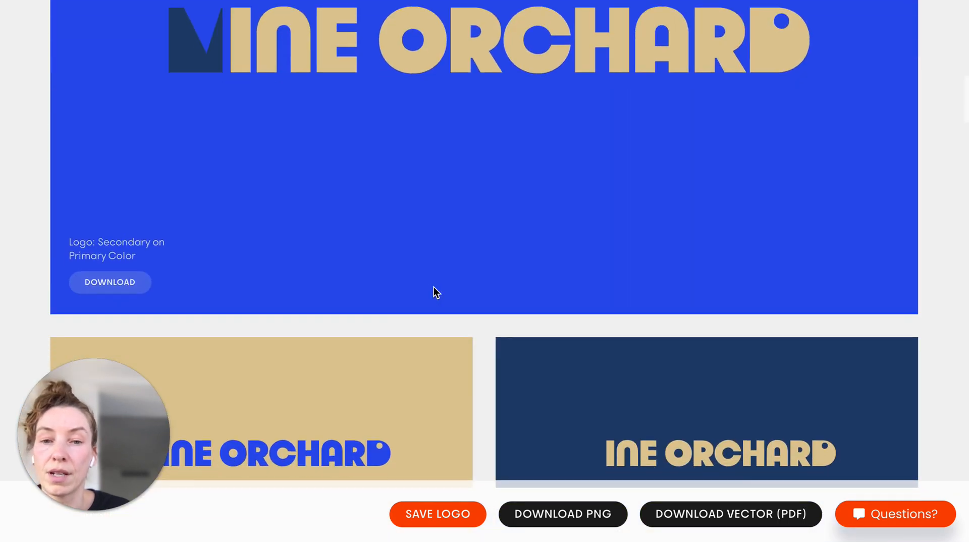
scroll(434, 292, up, 15)
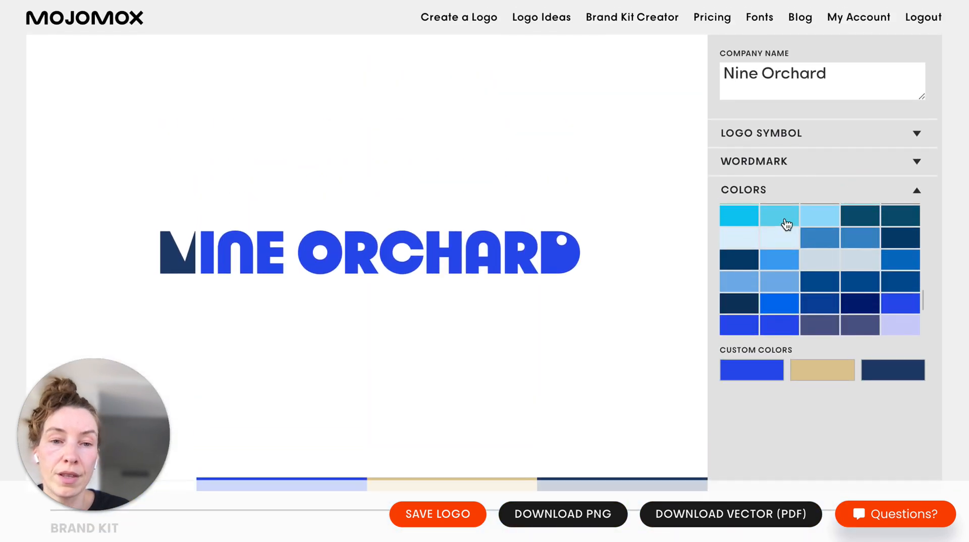
click(786, 224)
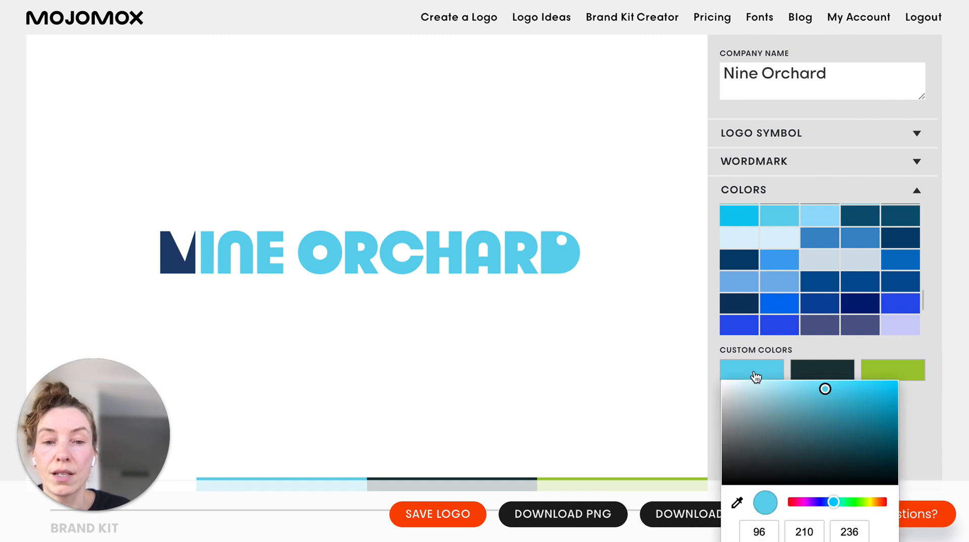
click(783, 406)
click(746, 426)
click(819, 428)
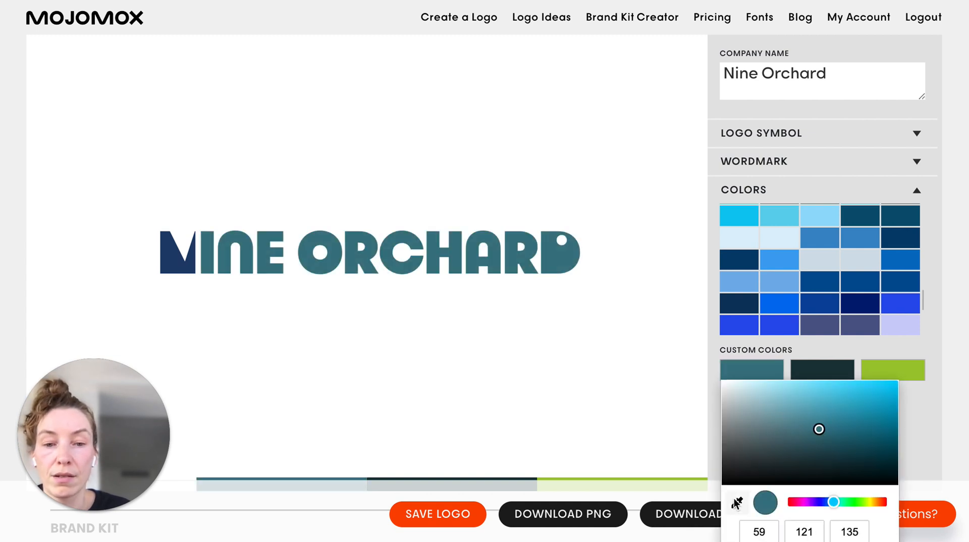
click(634, 385)
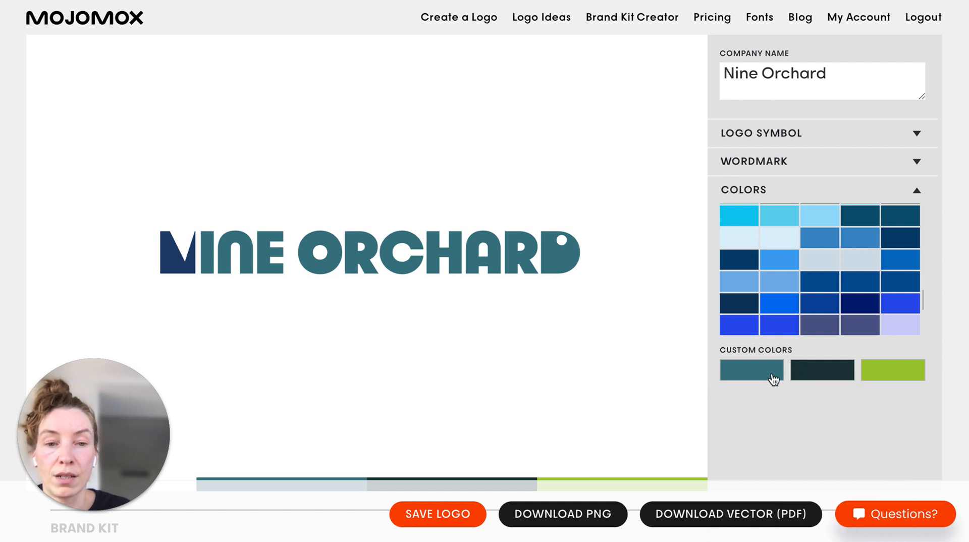
Step: Set the second custom color to the teal sampled from the wordmark's D with the eyedropper
click(826, 372)
click(947, 541)
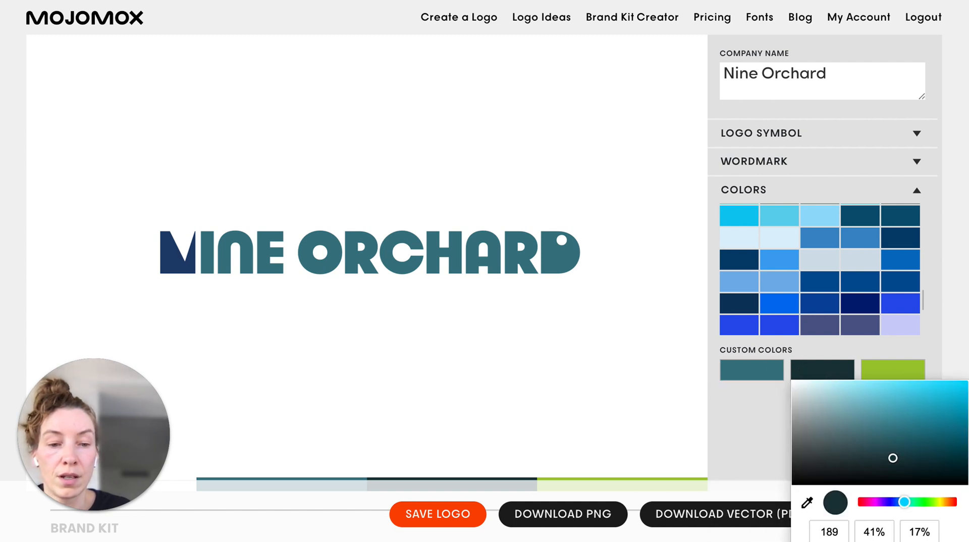
click(947, 541)
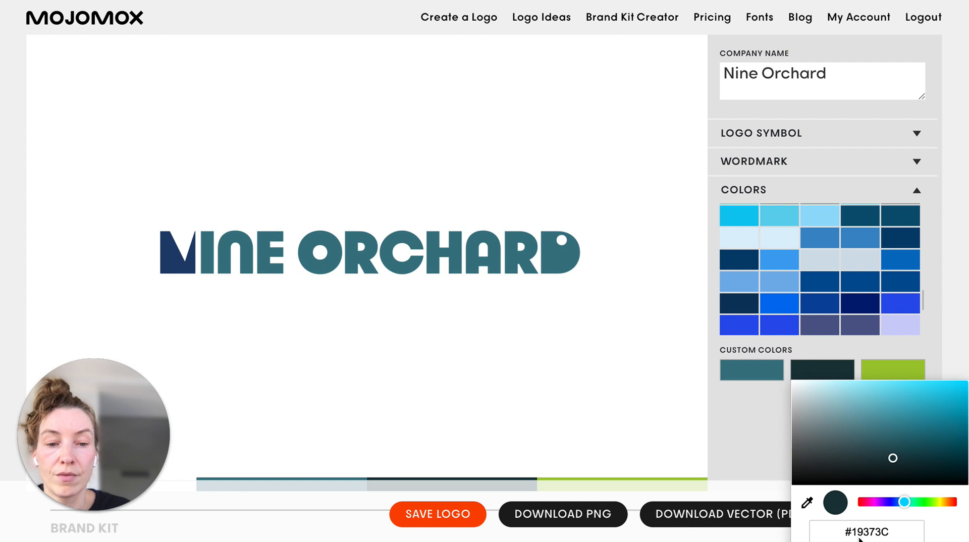
click(807, 502)
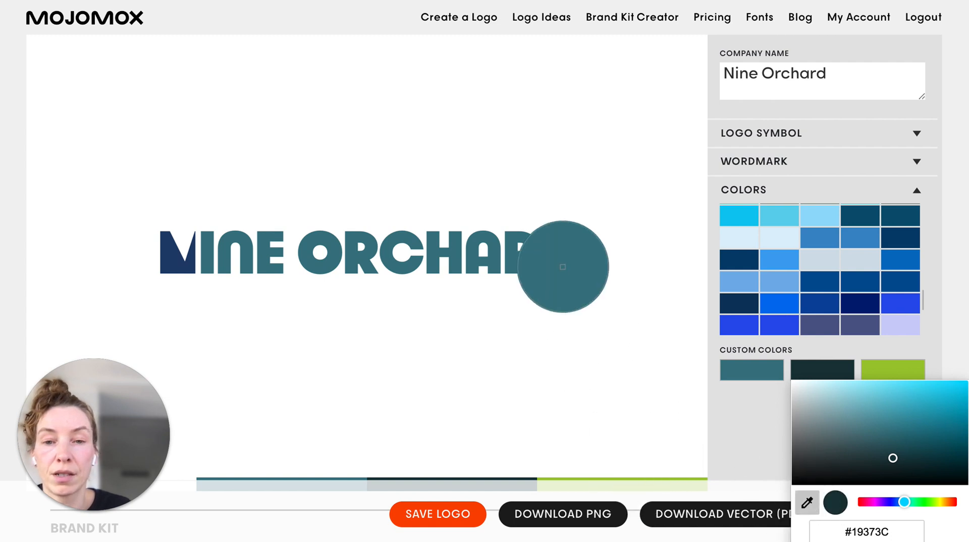
click(564, 266)
Step: Apply the bright blue palette with coral and yellow as companion colors
scroll(568, 357, down, 1)
scroll(568, 357, down, 4)
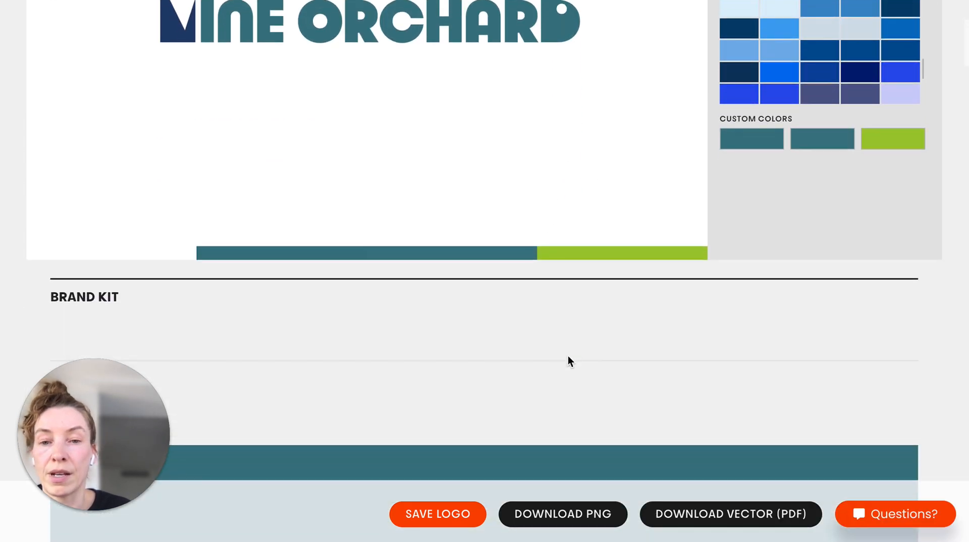
scroll(568, 357, up, 2)
scroll(568, 360, up, 2)
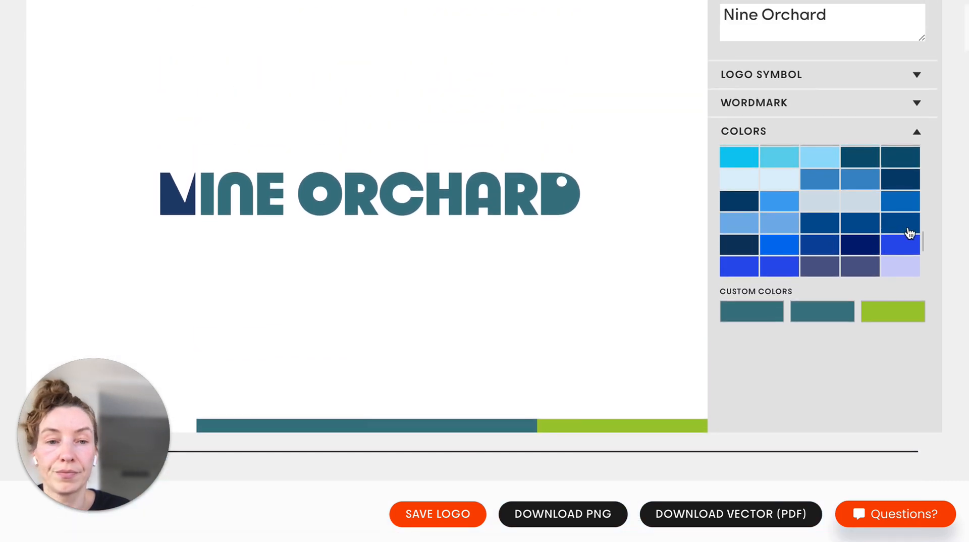
click(907, 247)
Step: Recolor the first N of the wordmark with the palette's bright blue brand color
click(190, 197)
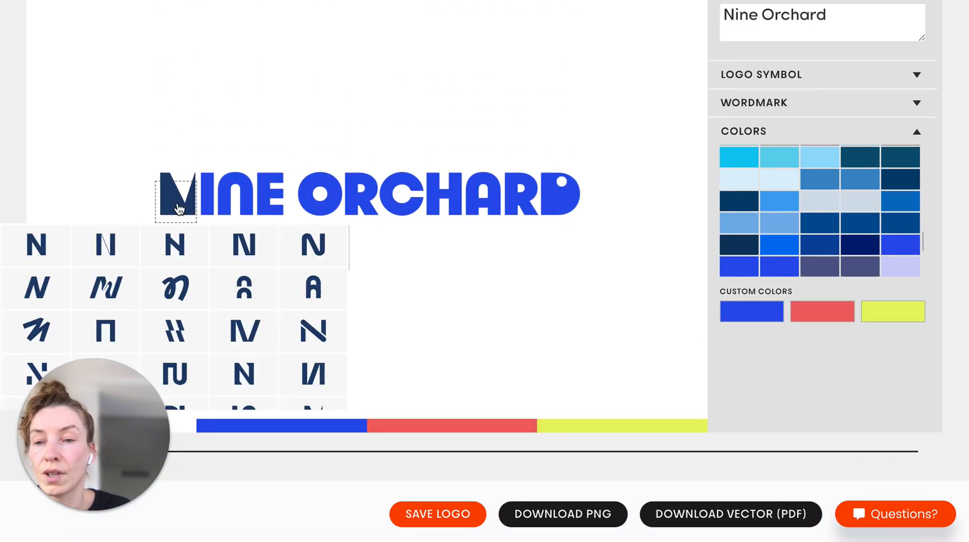
click(274, 332)
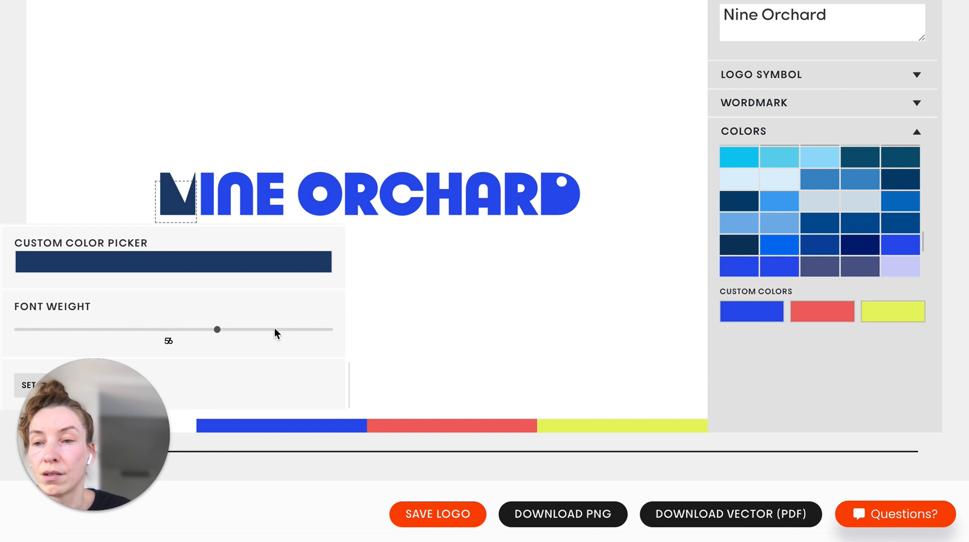
scroll(275, 332, up, 3)
click(26, 253)
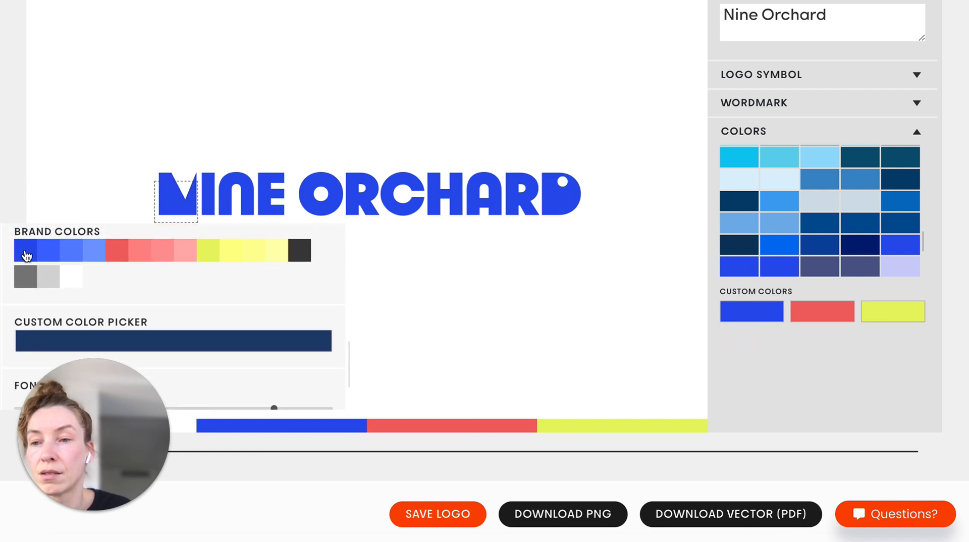
click(397, 272)
scroll(479, 303, down, 1)
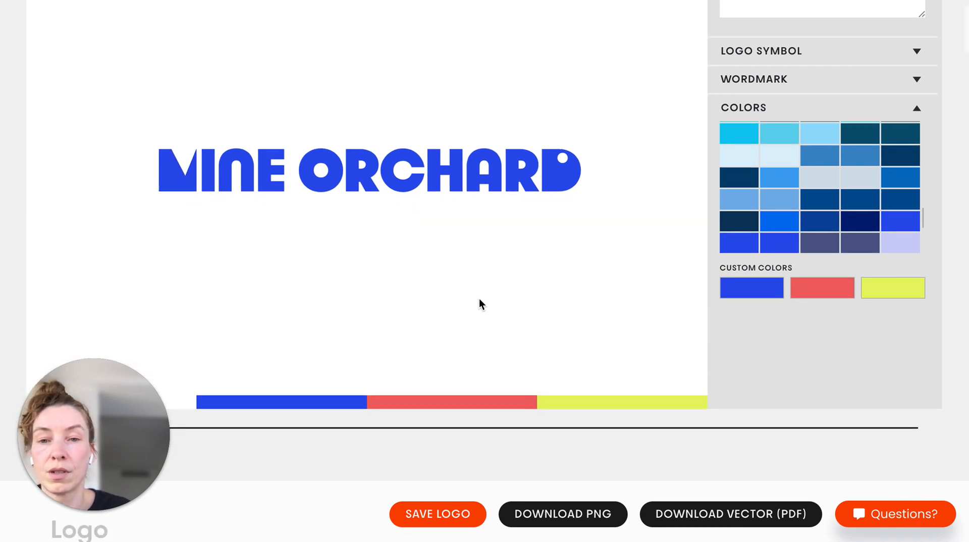
Step: Reset the wordmark's letters to the plain BAU font in caps and swap the first N for the two-stacked-arches variant
click(800, 63)
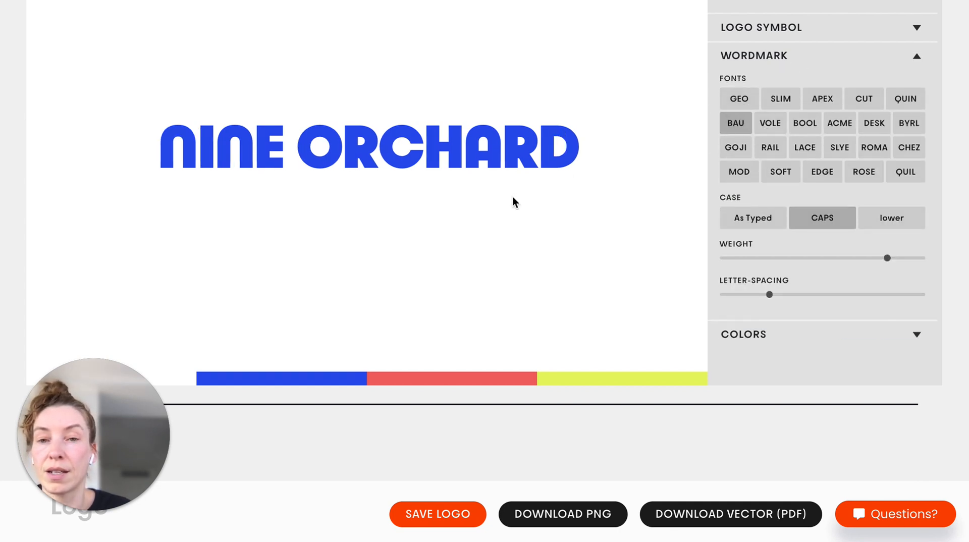
click(177, 149)
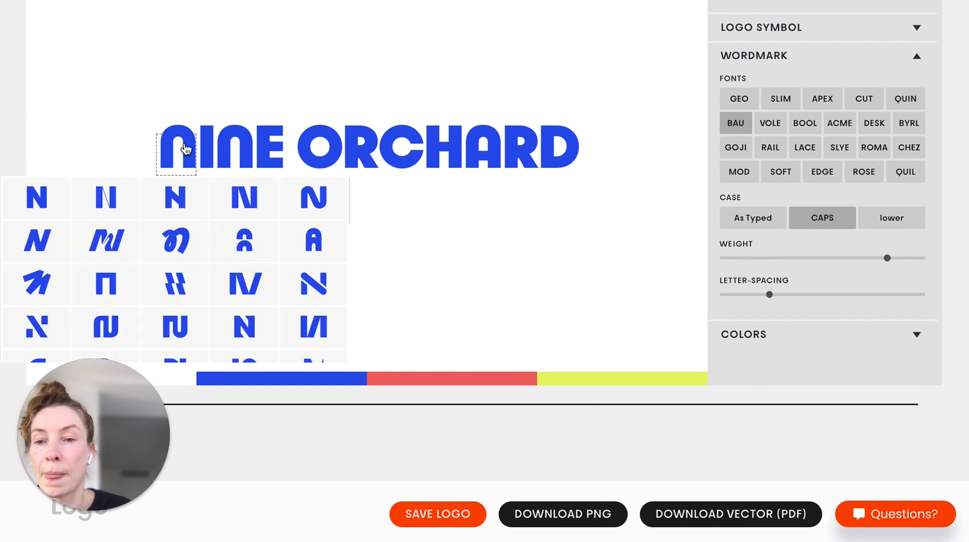
click(248, 257)
click(438, 263)
Step: Review the blue, coral and yellow brand kit, from logo versions, symbols and avatars to colors, typography and mockups
scroll(438, 263, down, 2)
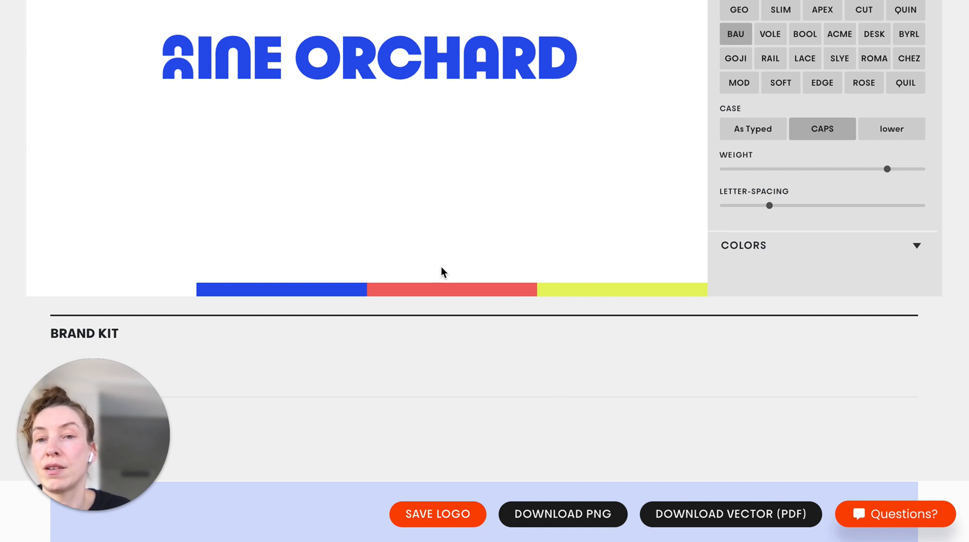
scroll(521, 368, down, 10)
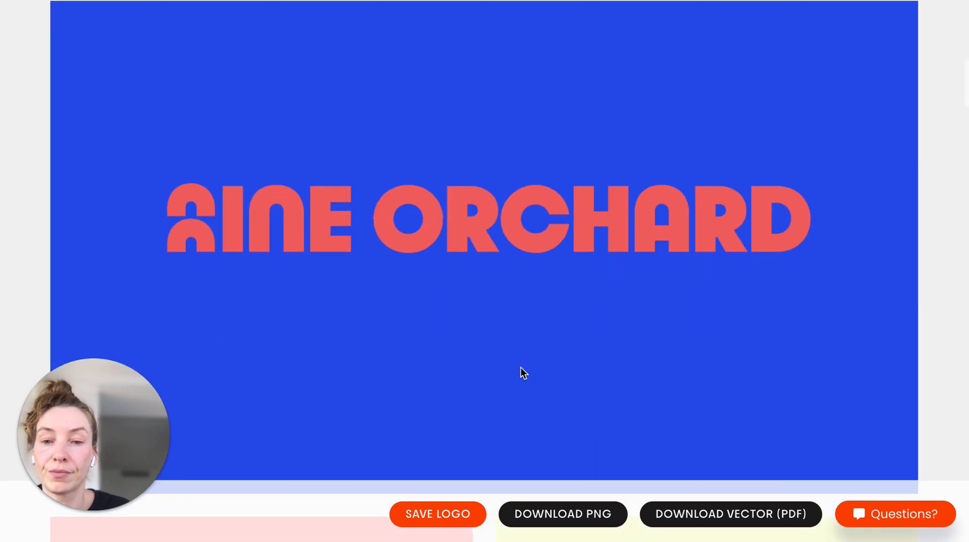
scroll(521, 373, down, 10)
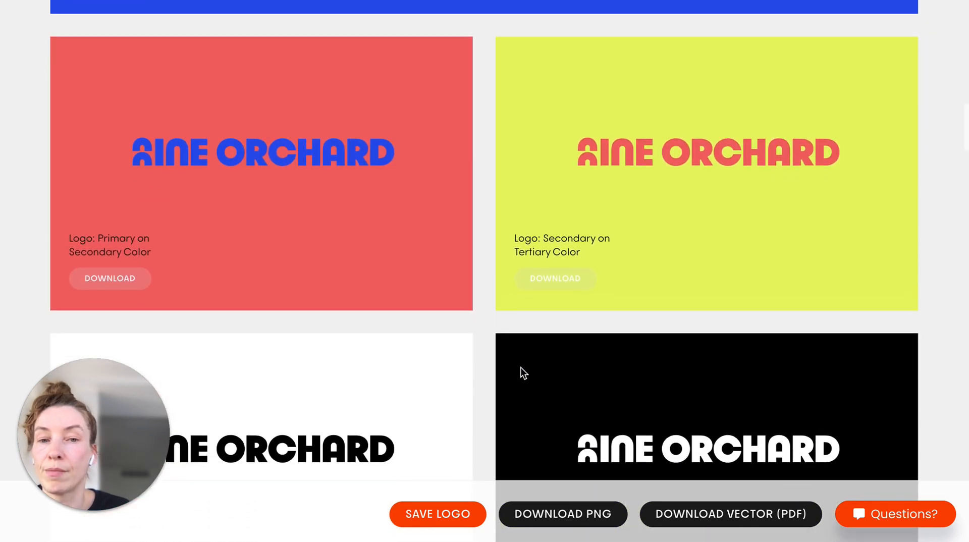
scroll(521, 369, down, 11)
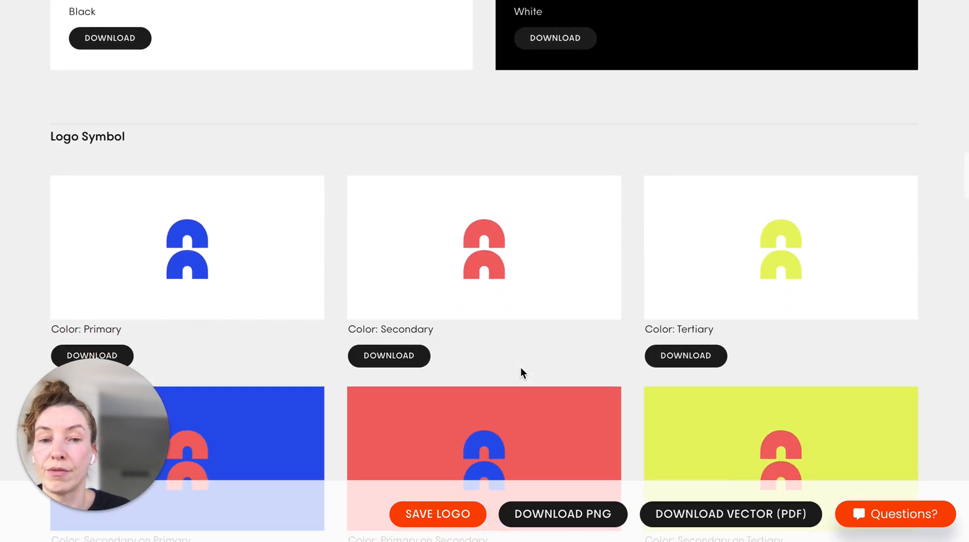
scroll(520, 372, down, 11)
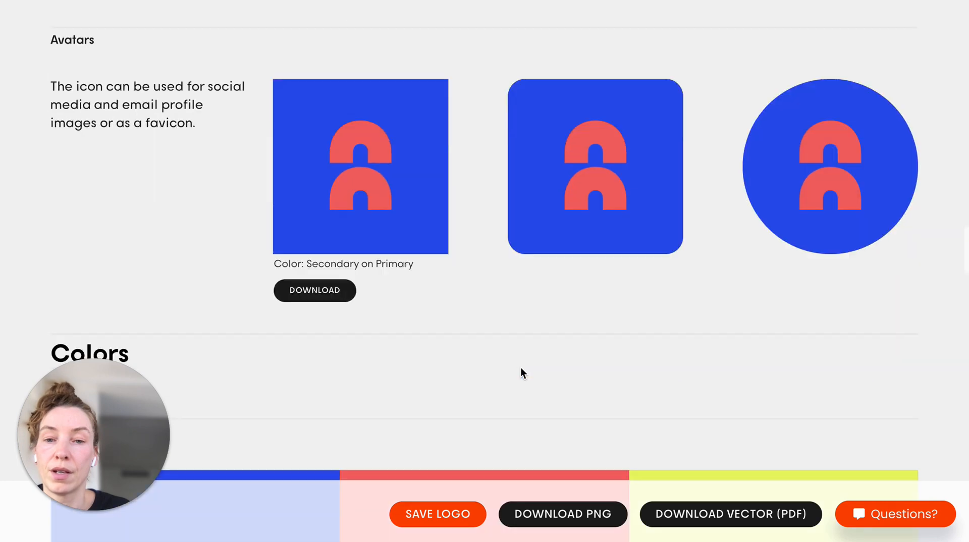
scroll(521, 372, down, 15)
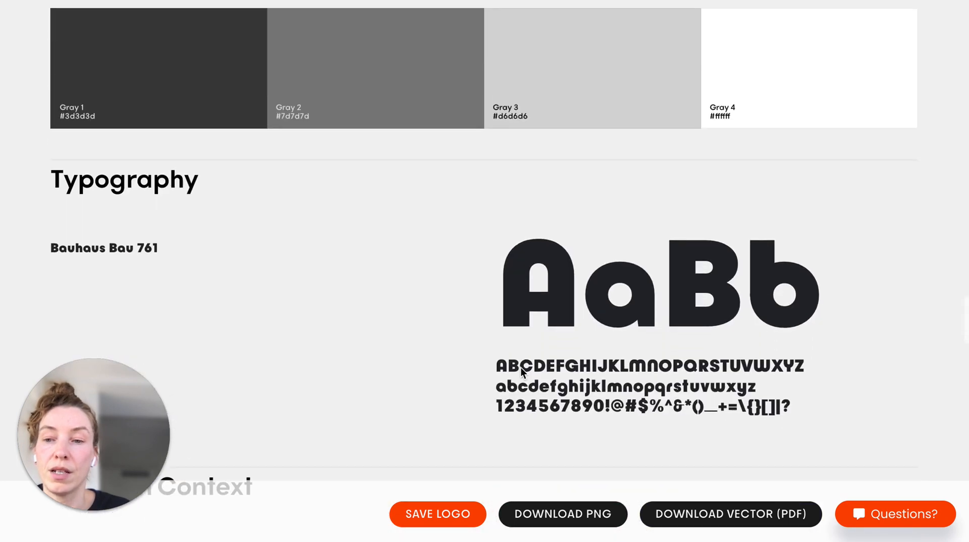
scroll(521, 370, down, 9)
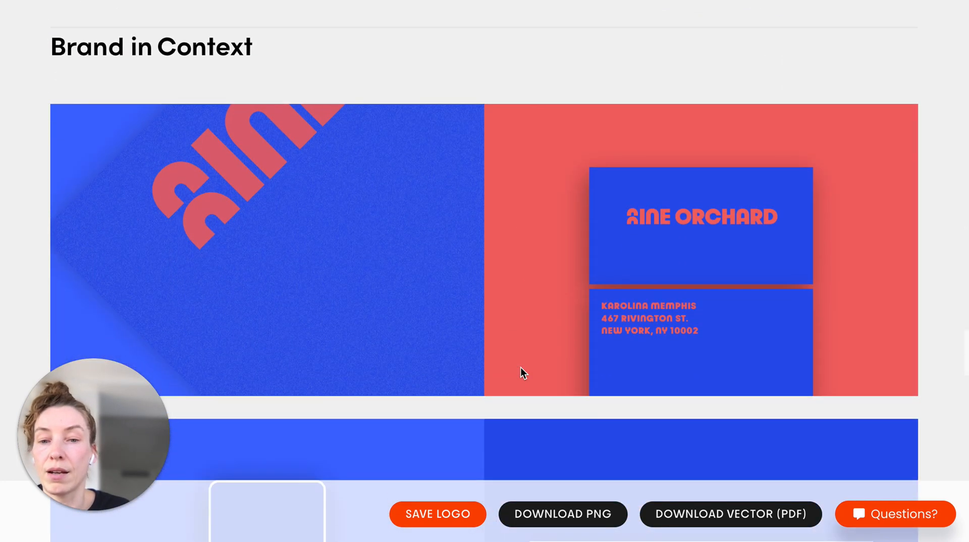
Step: Apply the dark navy palette with pale pink and golden yellow as companion colors
scroll(520, 367, up, 20)
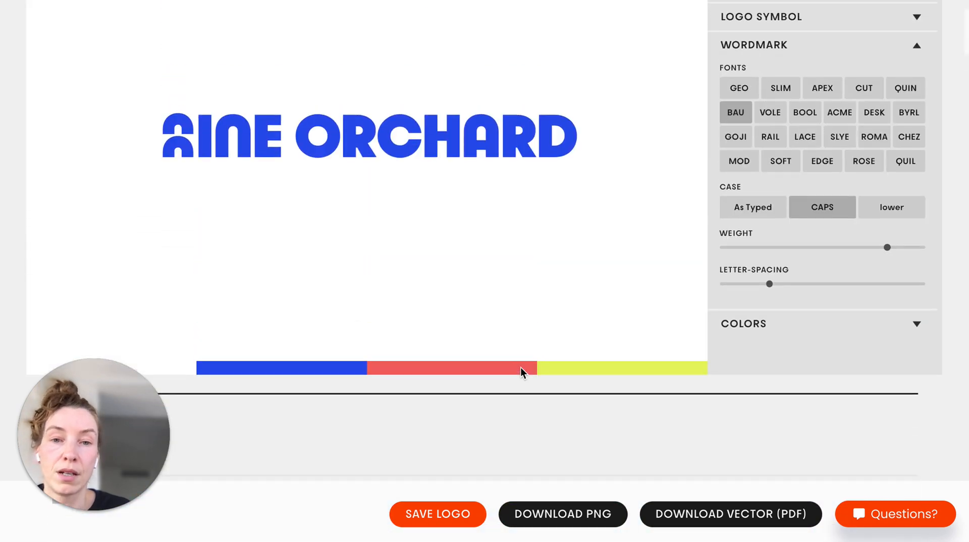
click(786, 345)
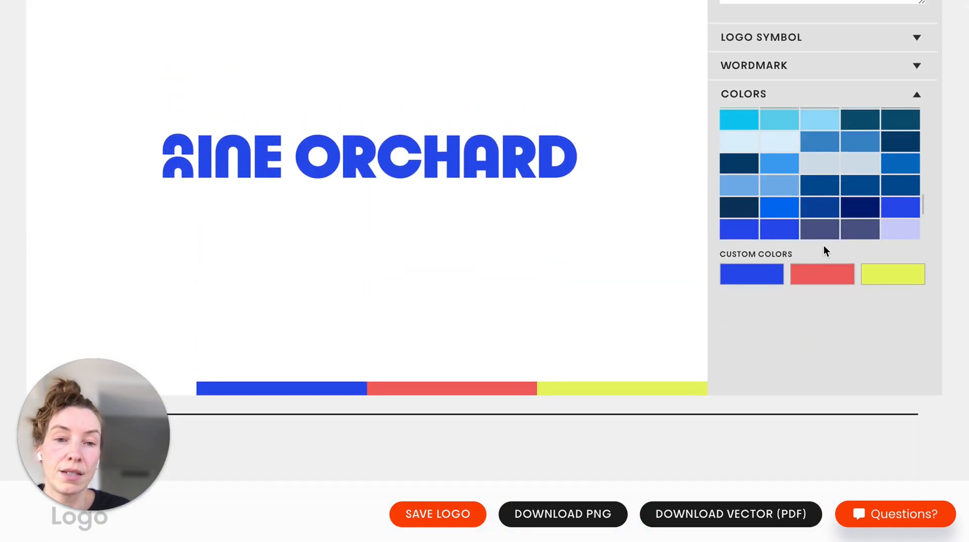
click(858, 210)
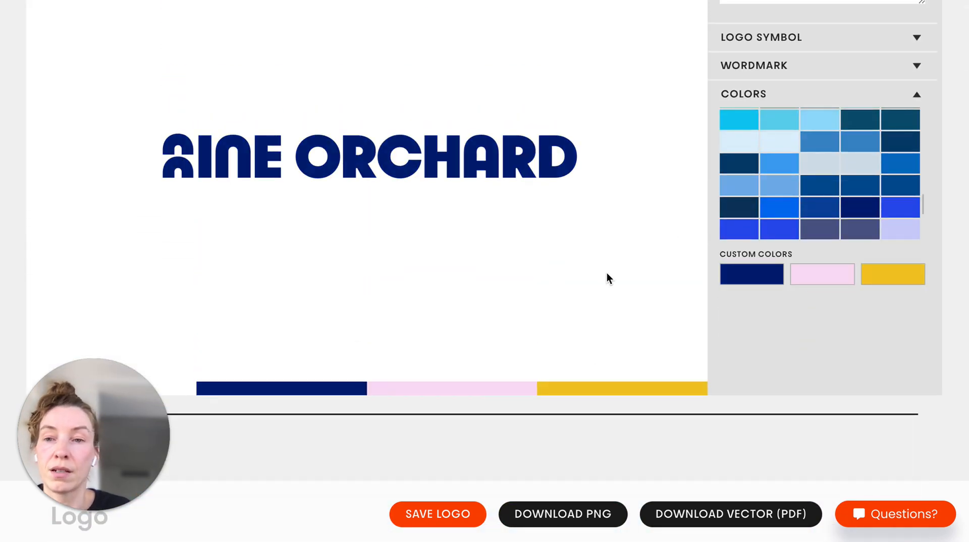
Step: Examine the brand kit's logo versions, logo symbols and color swatches in the navy, pink and yellow palette
scroll(607, 273, down, 20)
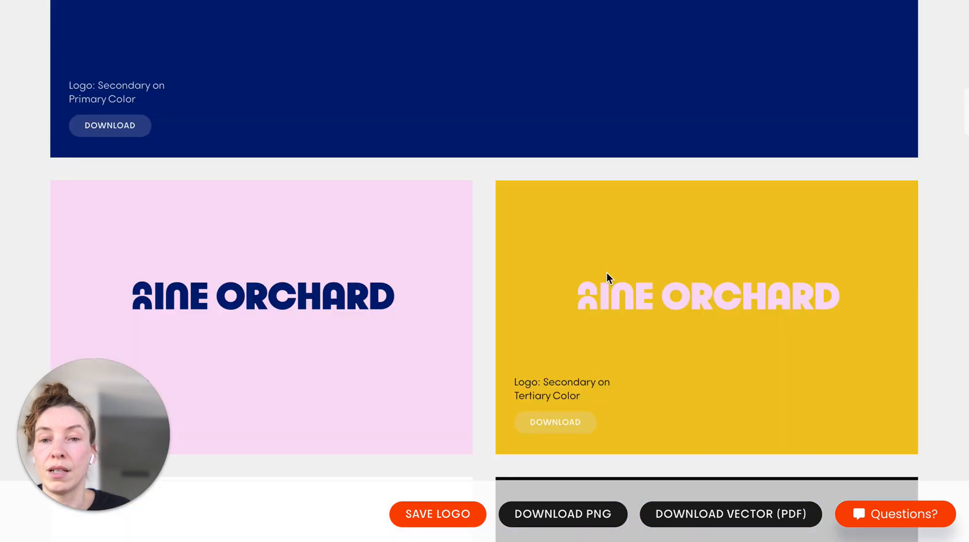
scroll(606, 272, down, 13)
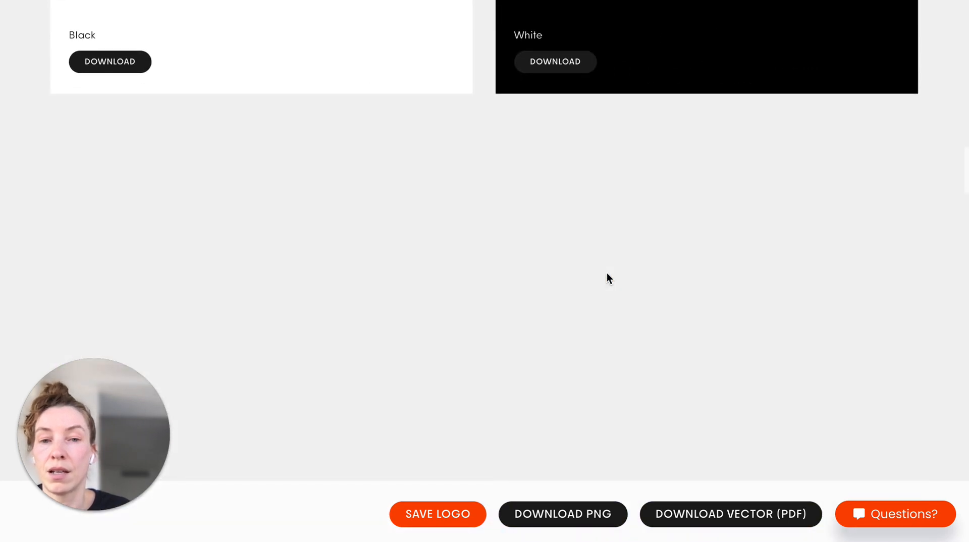
scroll(607, 273, up, 11)
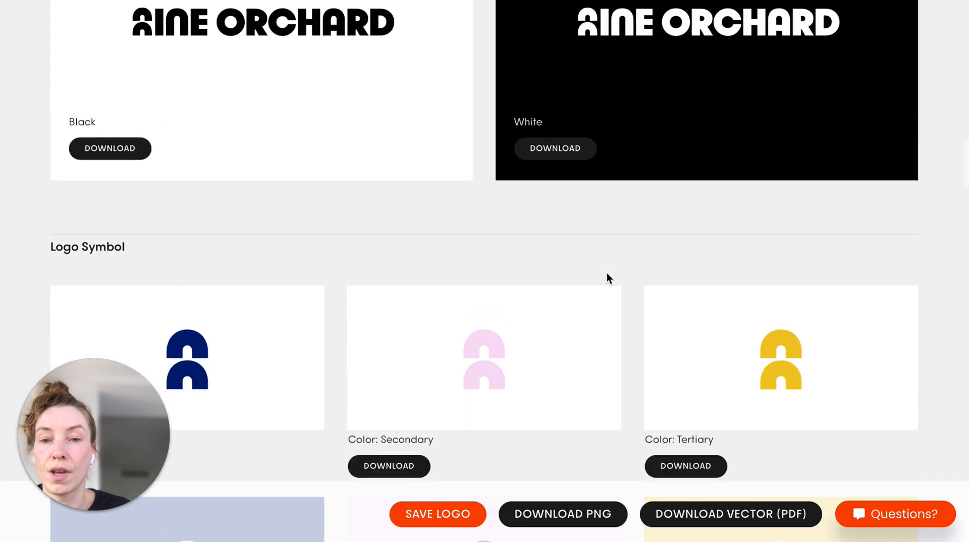
scroll(606, 272, down, 20)
scroll(606, 272, down, 15)
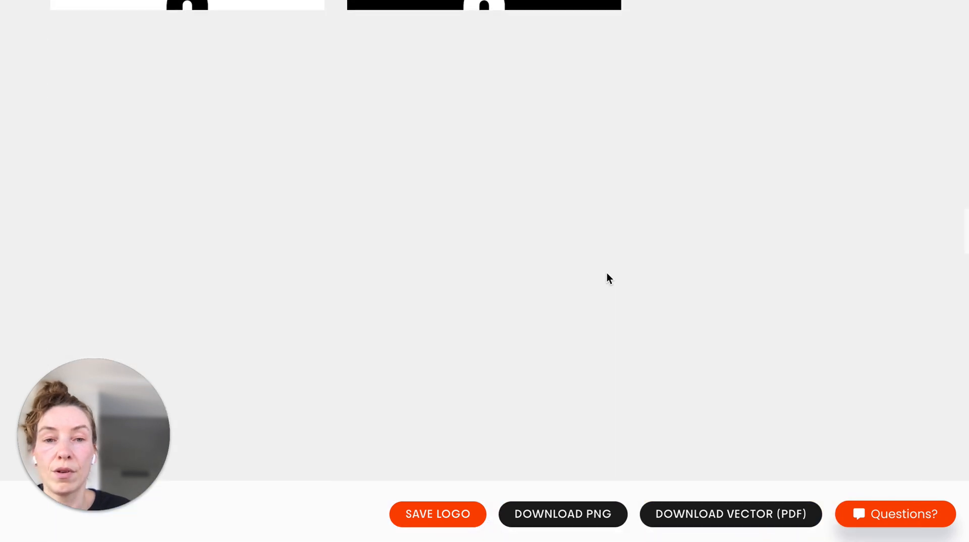
scroll(606, 272, down, 14)
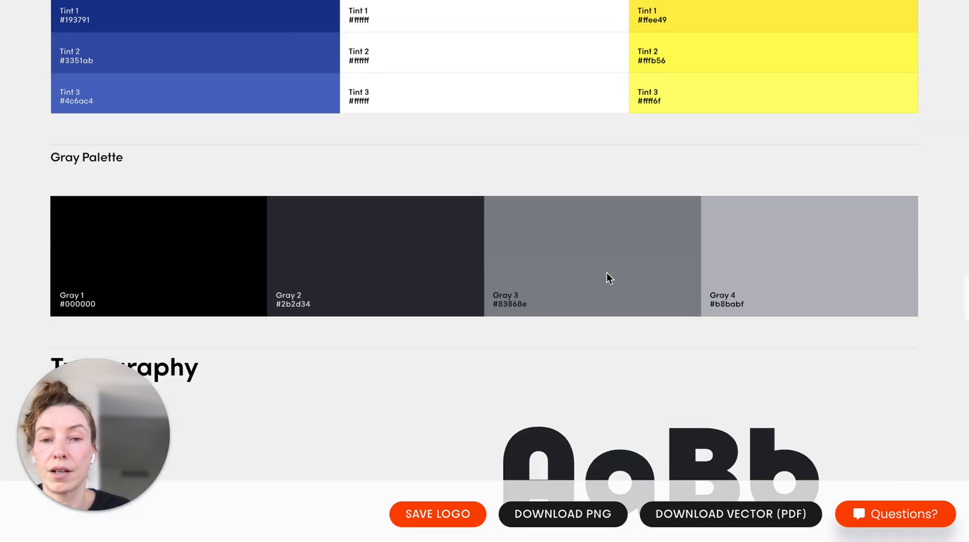
Step: Examine the Brand in Context mockups: business card, phone screen, website and social media stories
scroll(607, 272, down, 5)
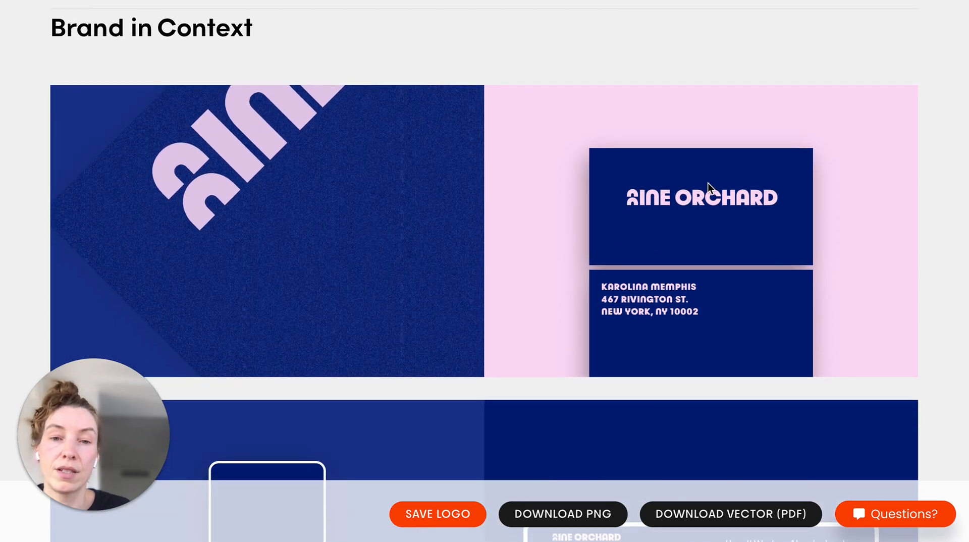
scroll(741, 283, down, 8)
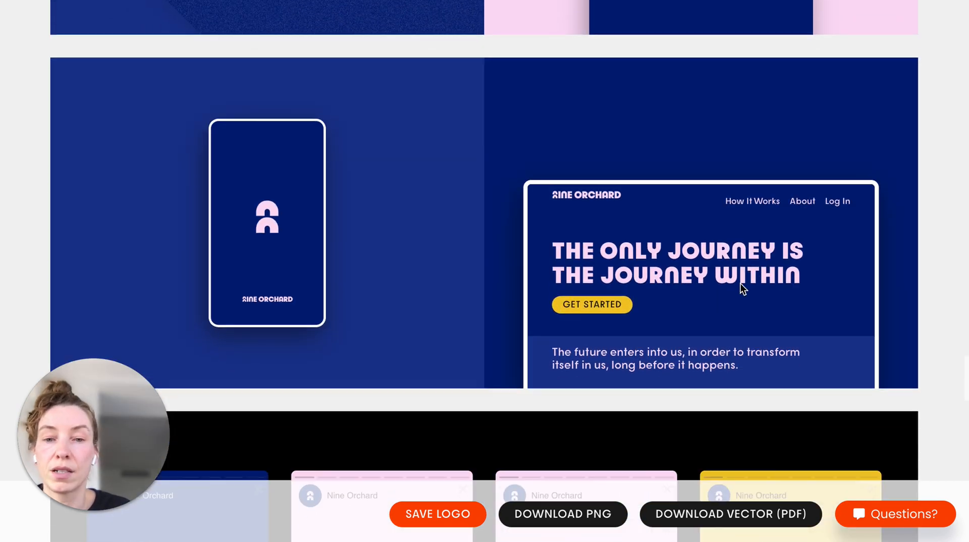
scroll(639, 241, down, 1)
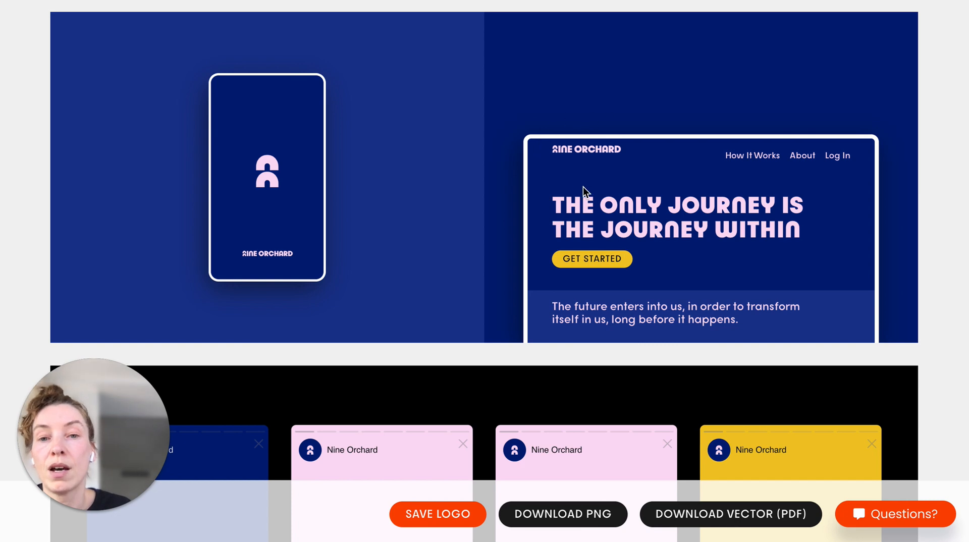
scroll(656, 222, down, 10)
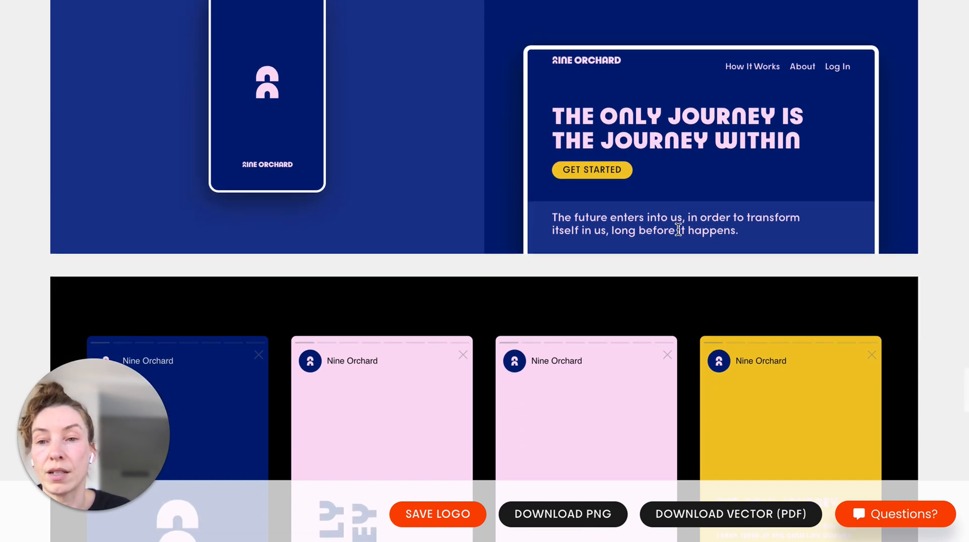
scroll(678, 229, down, 1)
scroll(678, 229, up, 5)
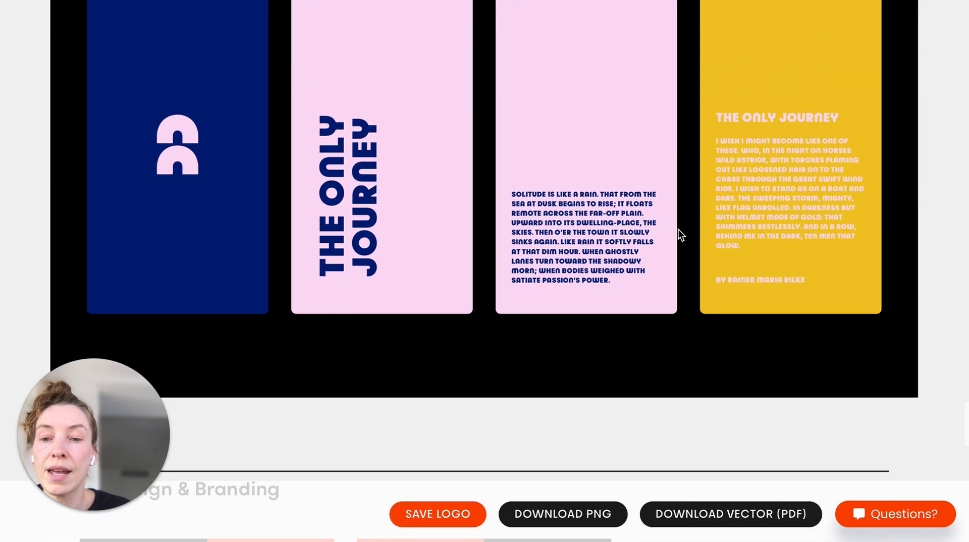
scroll(678, 229, down, 5)
scroll(678, 229, down, 3)
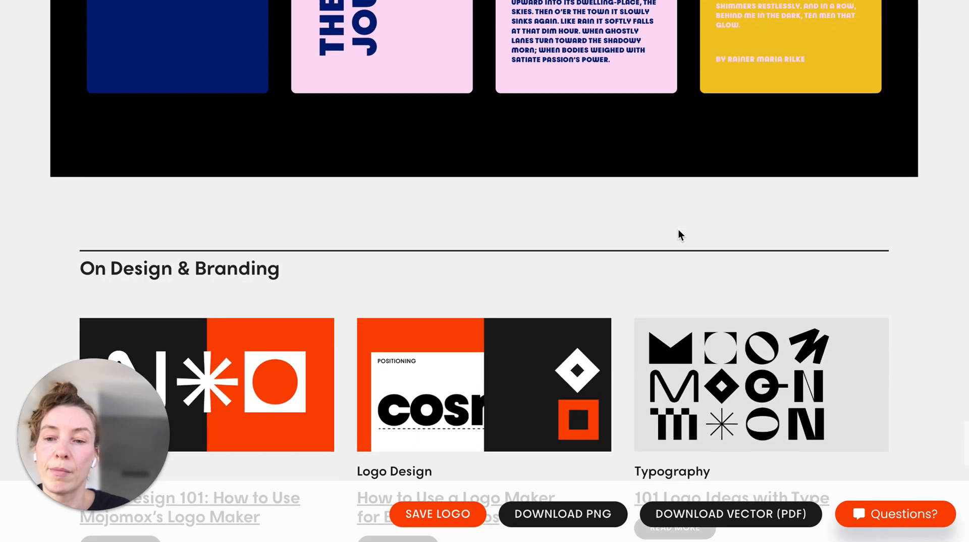
scroll(638, 268, up, 10)
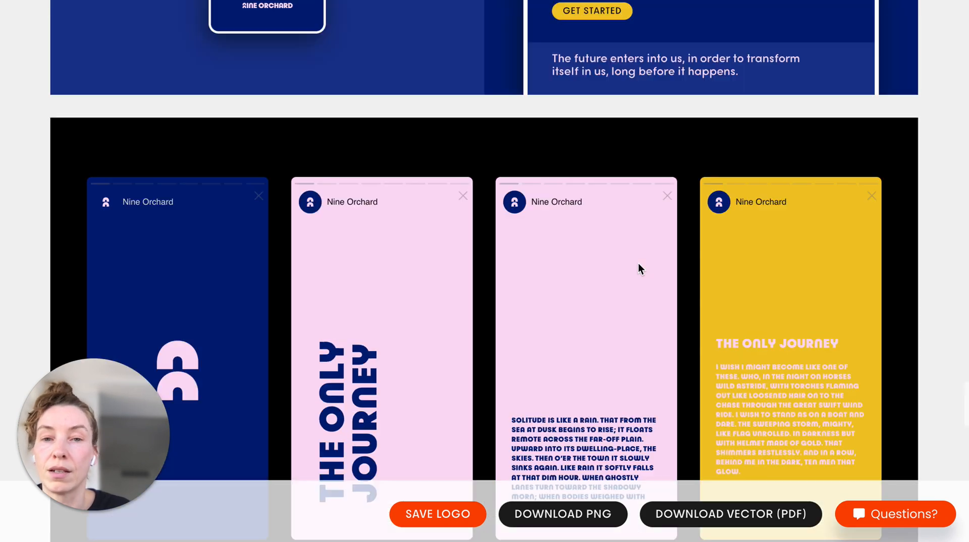
Step: Recheck the avatars, primary palette and main logo in the brand kit, and compare them with the wordmark in the editor
scroll(640, 268, up, 20)
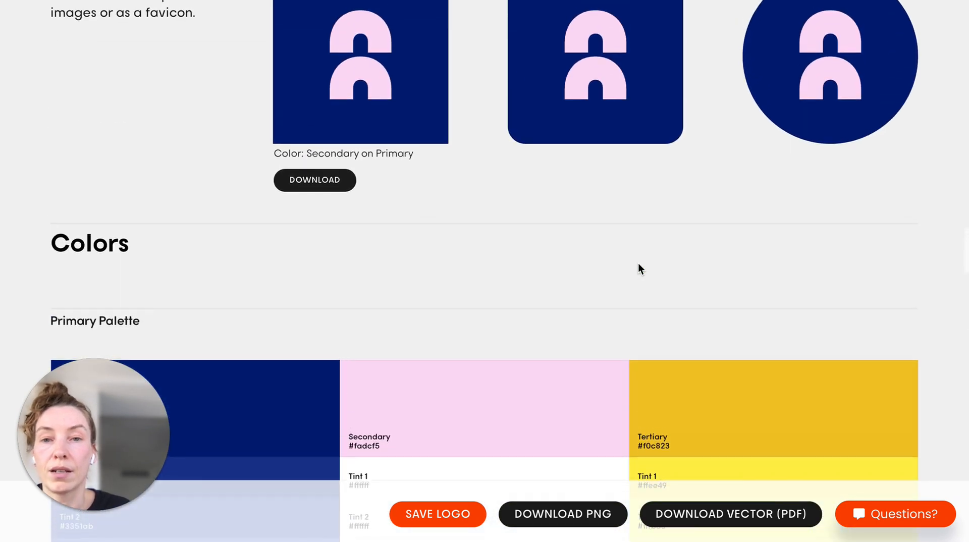
scroll(638, 268, up, 15)
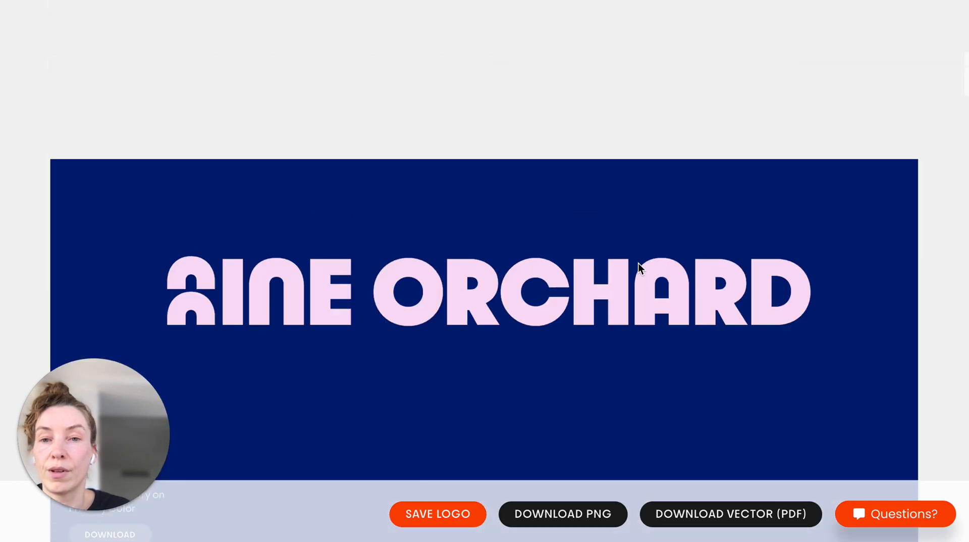
scroll(639, 264, up, 10)
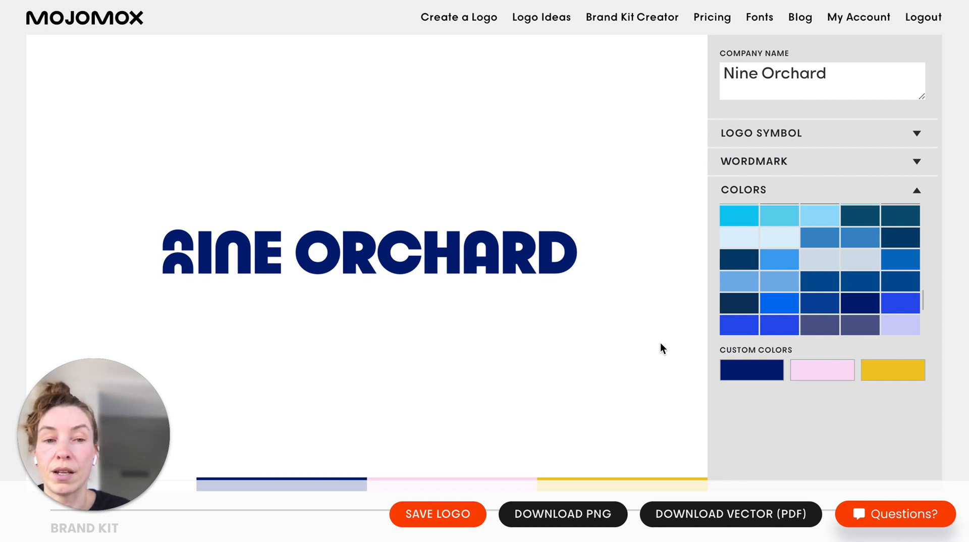
scroll(656, 344, down, 5)
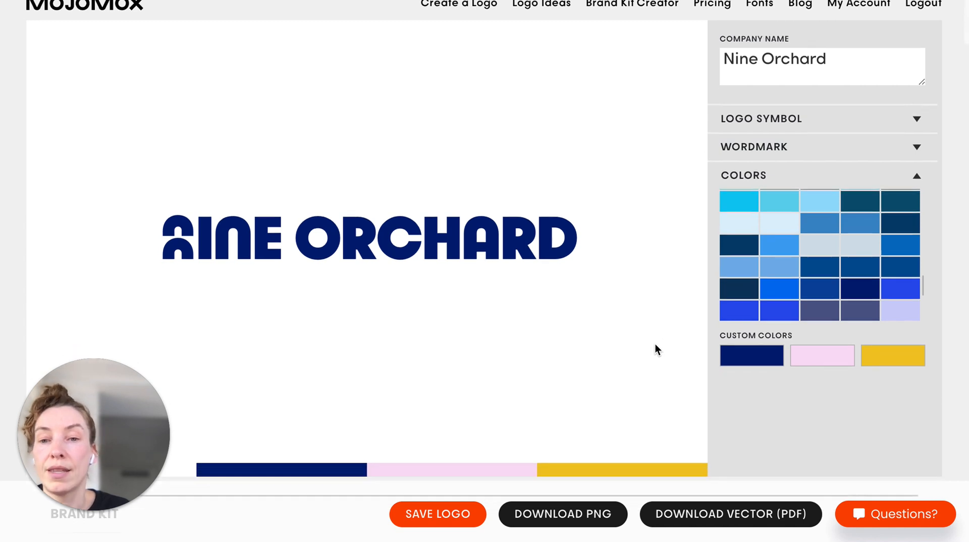
scroll(655, 343, down, 4)
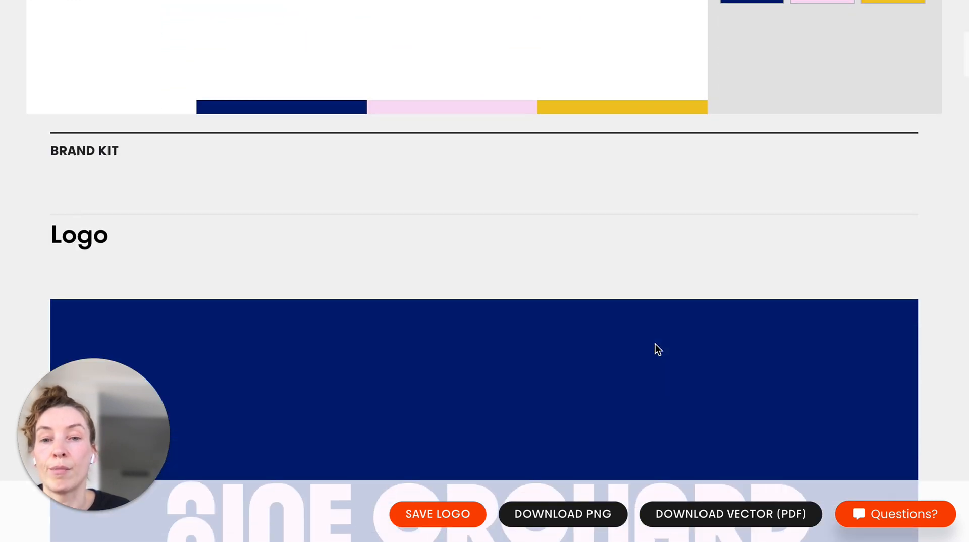